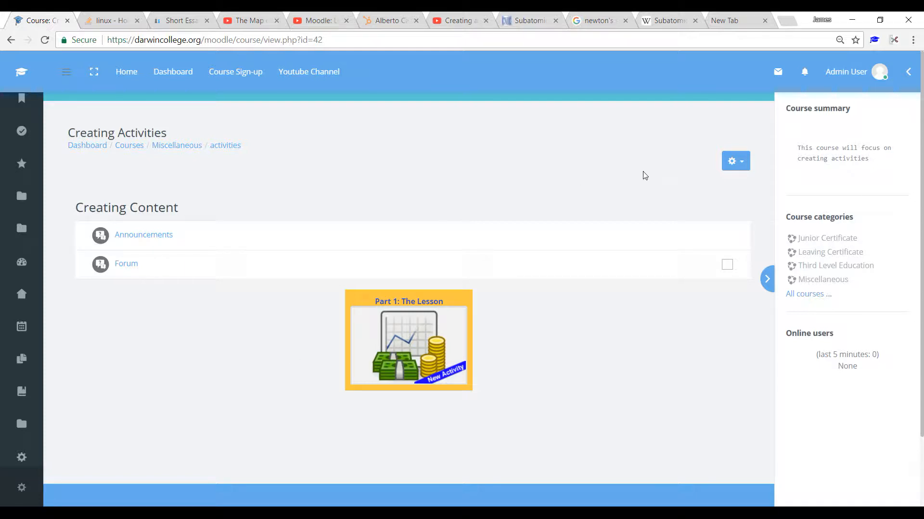
# Step: Turn on course editing and add an Interactive Content activity to the Part 1: The Lesson section
pyautogui.click(743, 167)
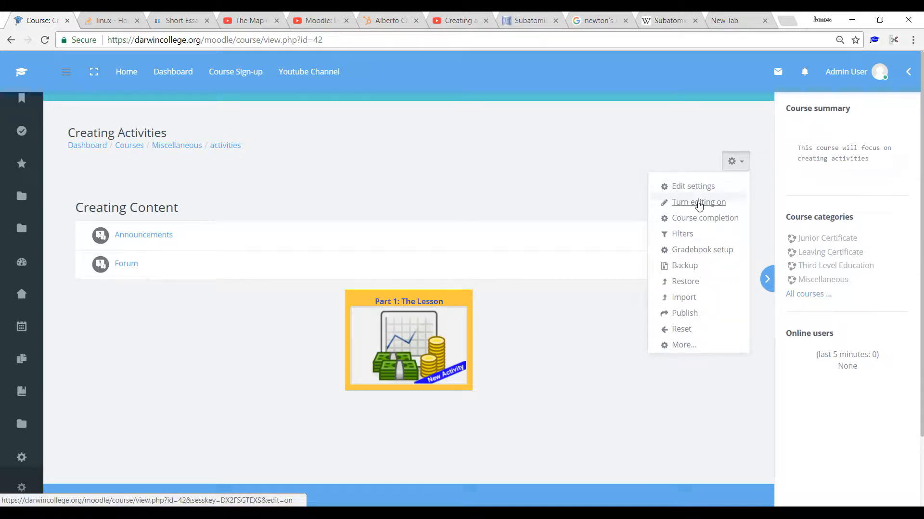
pyautogui.click(699, 203)
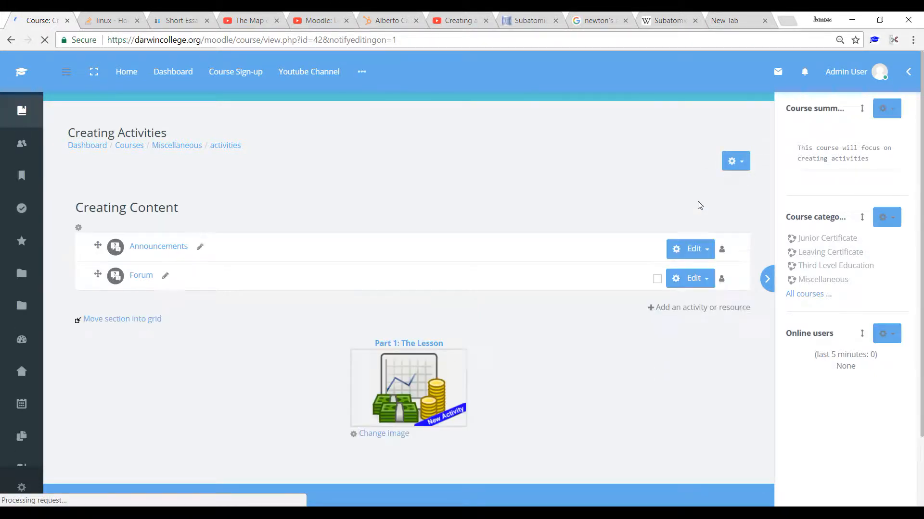
pyautogui.moveTo(922, 98); pyautogui.dragTo(922, 298)
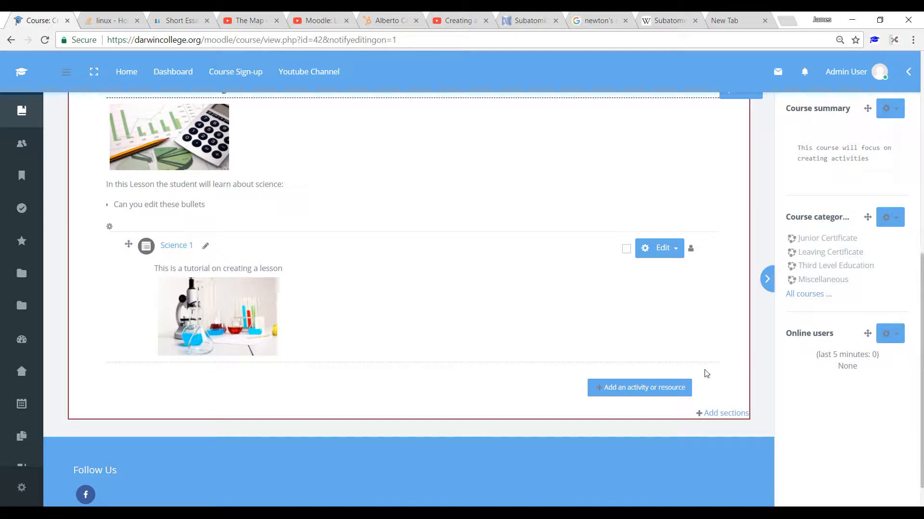
pyautogui.click(625, 394)
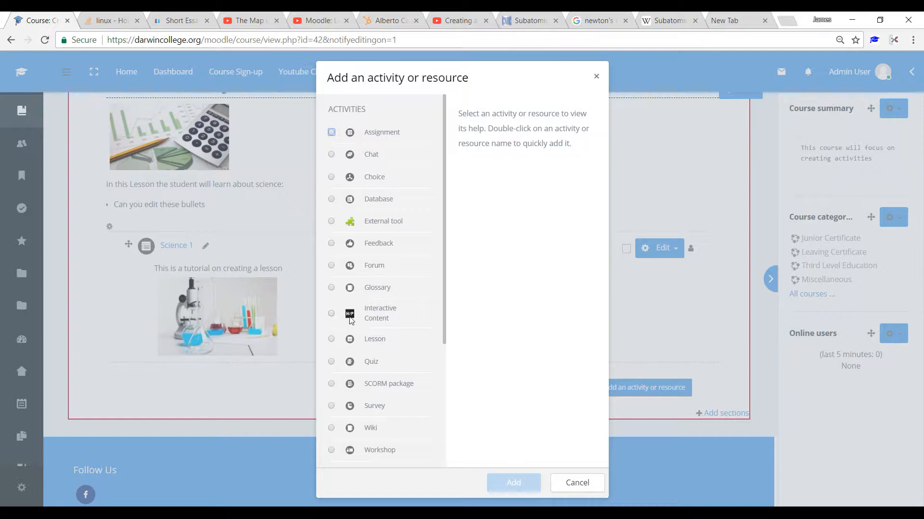
pyautogui.click(332, 314)
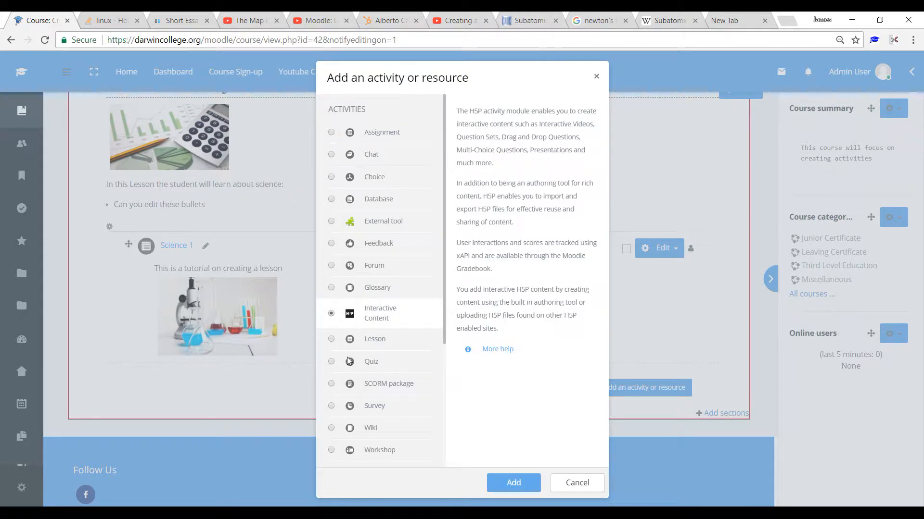
pyautogui.click(514, 485)
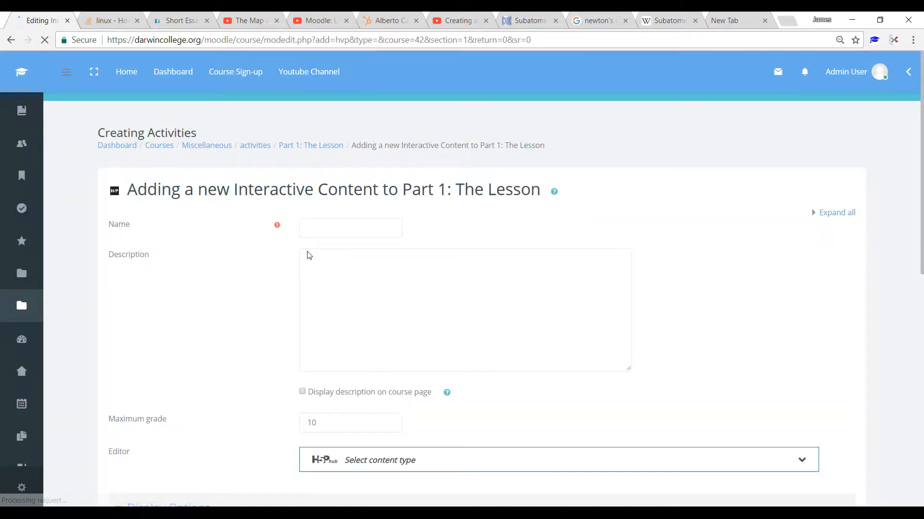
# Step: Name the activity "Science Interactive Video" and choose Interactive Video as its content type
pyautogui.click(337, 228)
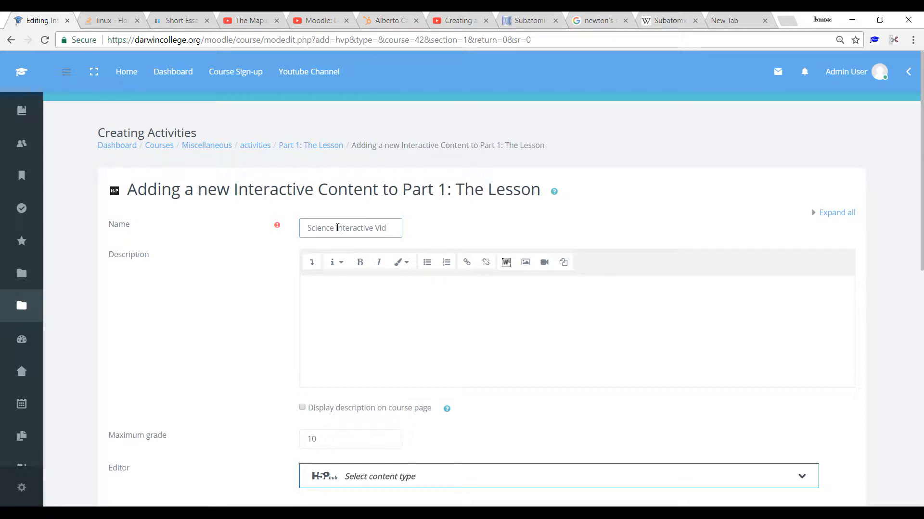
pyautogui.write('eo')
pyautogui.moveTo(922, 226); pyautogui.dragTo(921, 376)
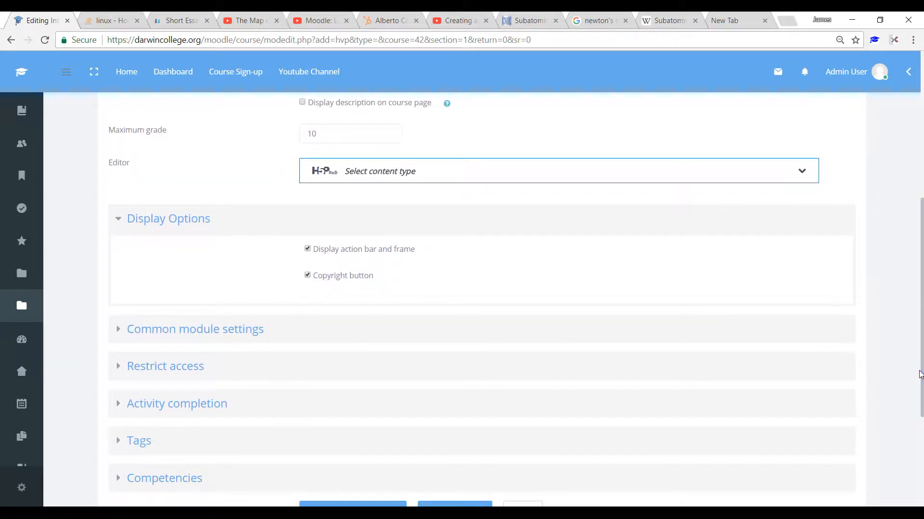
pyautogui.click(400, 177)
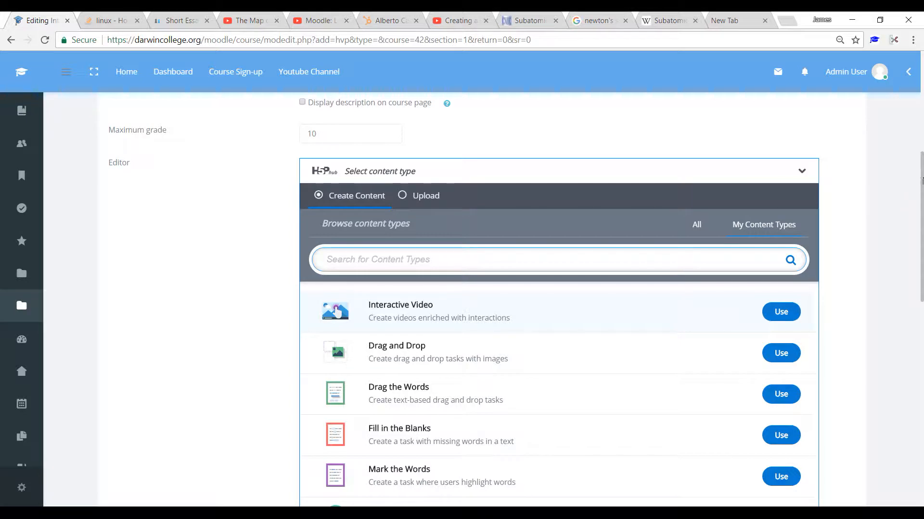
pyautogui.moveTo(921, 181); pyautogui.dragTo(922, 241)
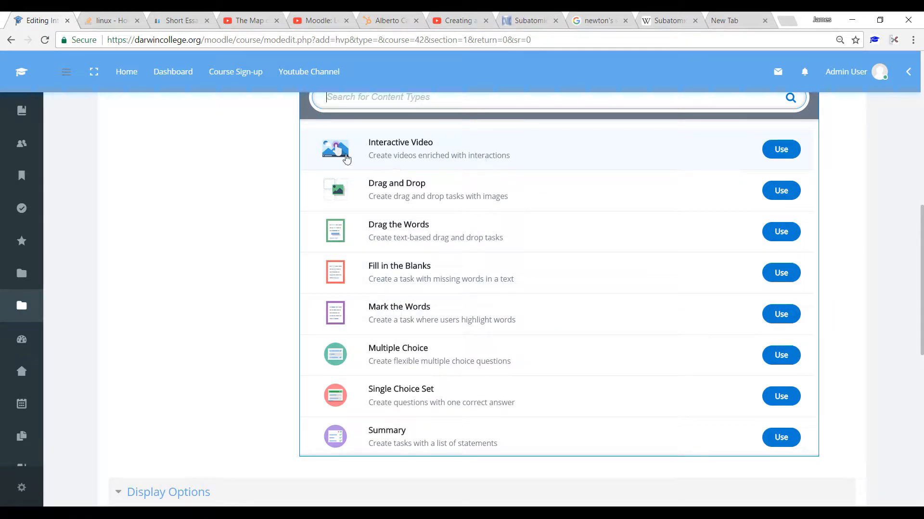
pyautogui.click(781, 150)
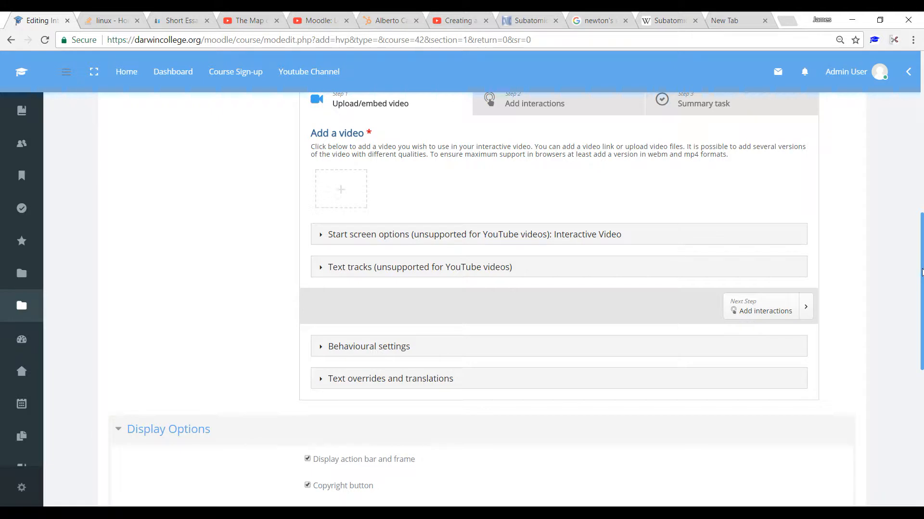
# Step: Start adding a video in the Interactive Video Editor and copy the share link of The Map of Physics from YouTube
pyautogui.moveTo(921, 273); pyautogui.dragTo(919, 219)
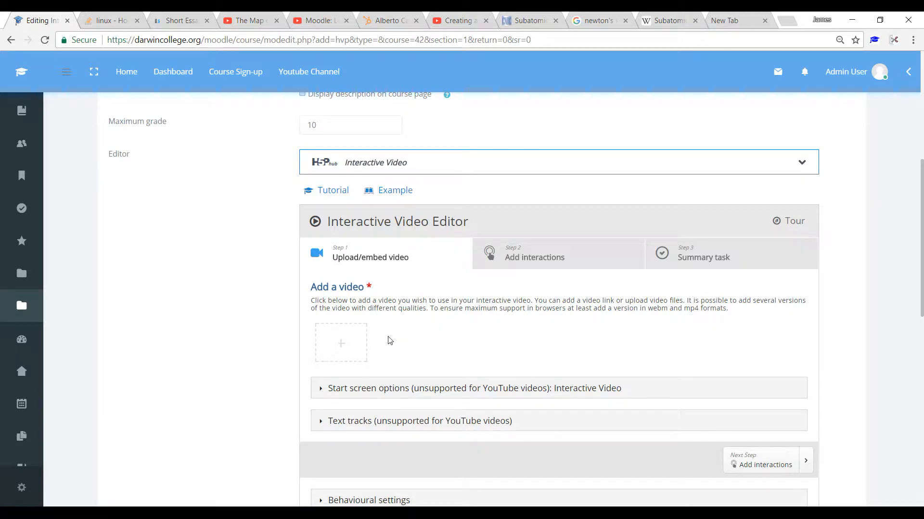
pyautogui.click(341, 346)
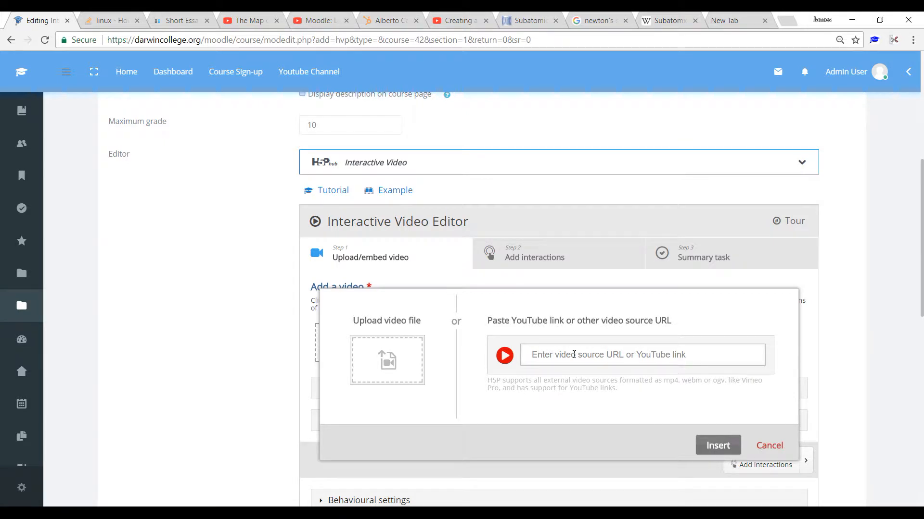
pyautogui.click(250, 22)
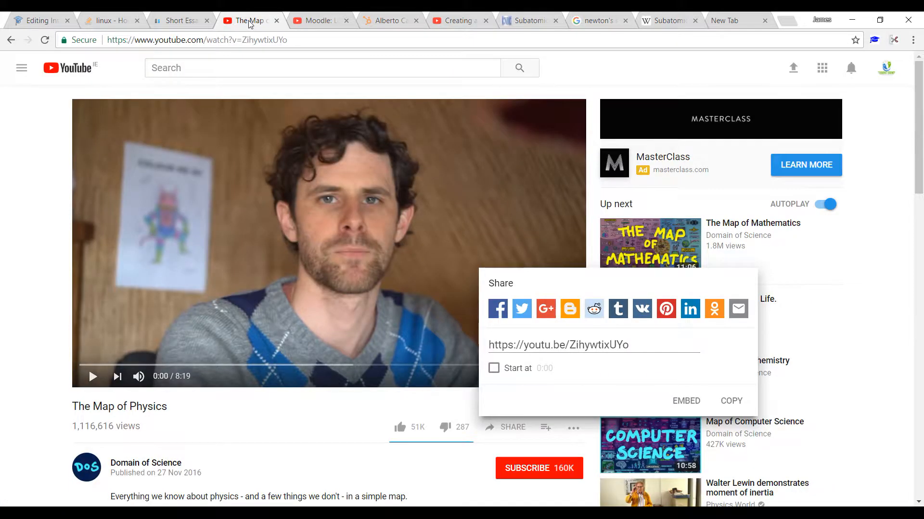
pyautogui.click(375, 237)
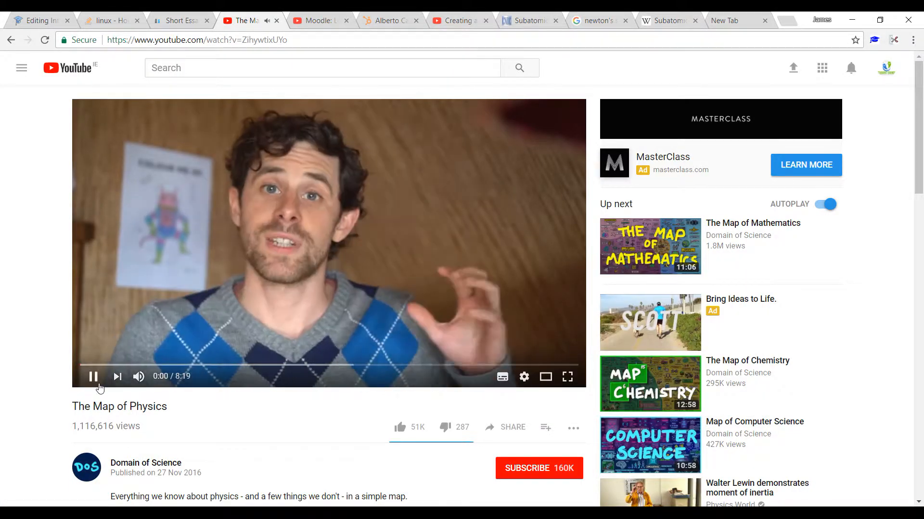
pyautogui.click(93, 378)
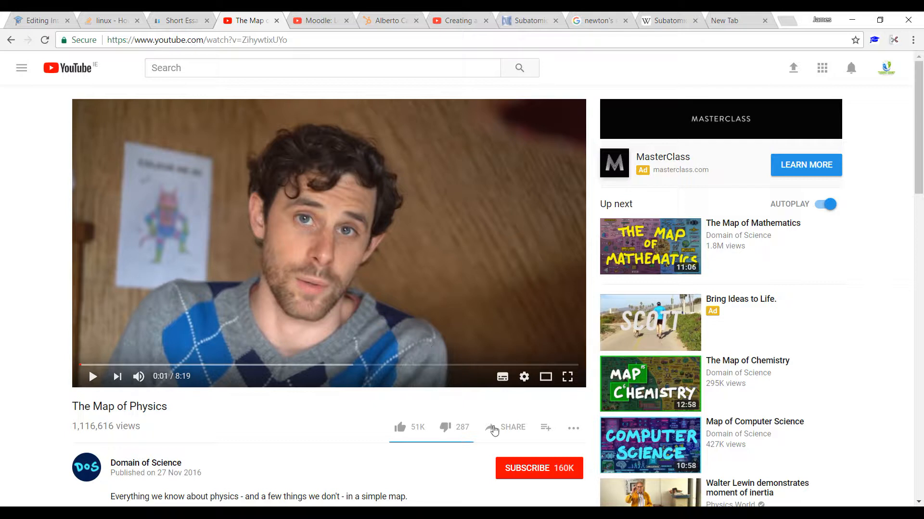
pyautogui.click(513, 430)
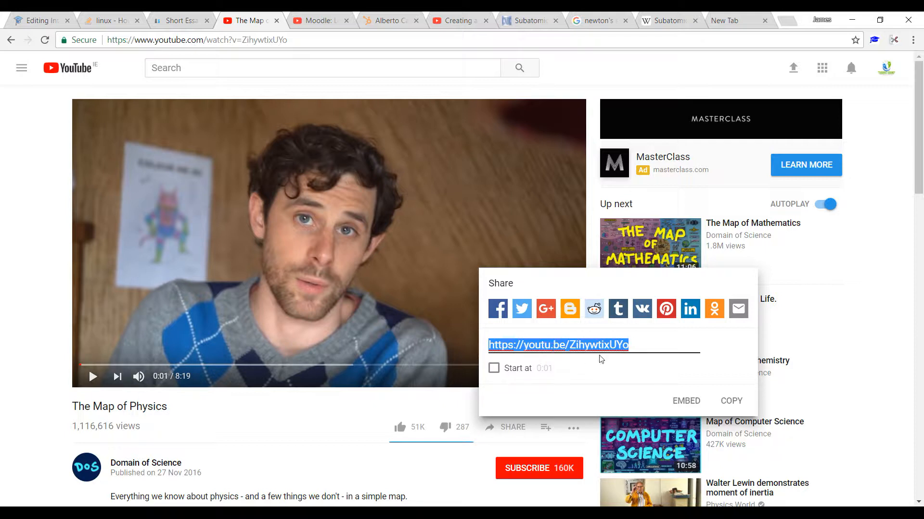
pyautogui.click(731, 402)
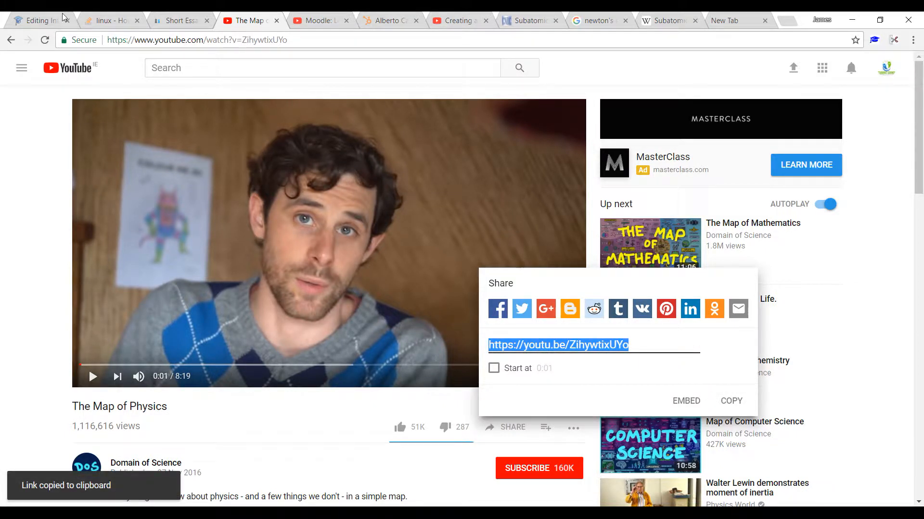
# Step: Return to the Moodle activity form and insert the copied YouTube link as the video source
pyautogui.click(37, 21)
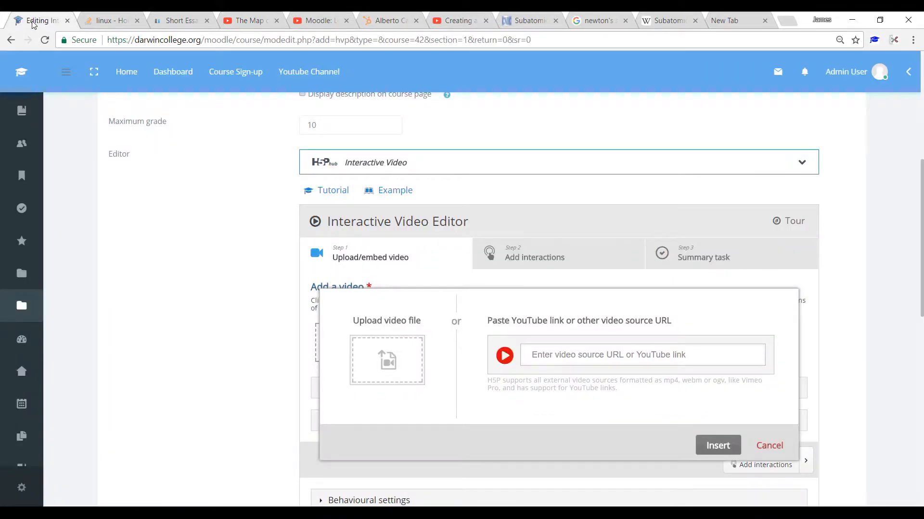
pyautogui.click(583, 354)
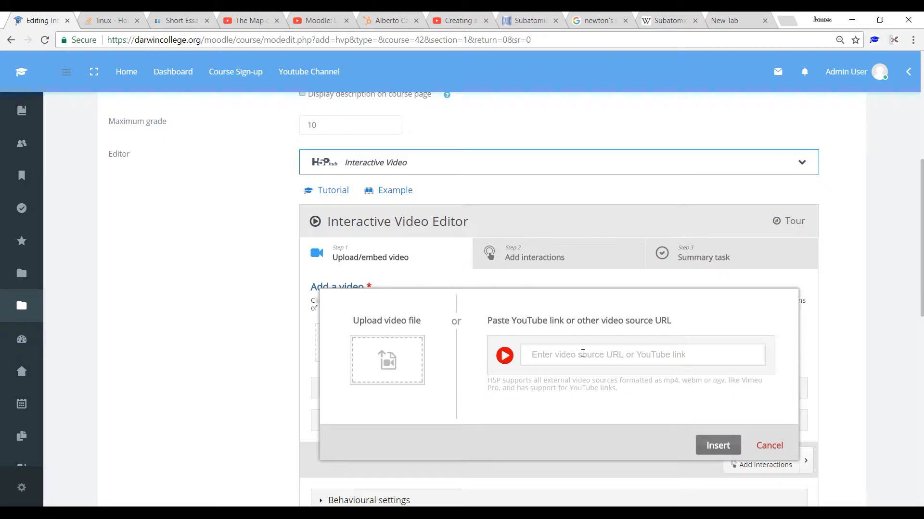
pyautogui.hotkey('ctrl', 'v')
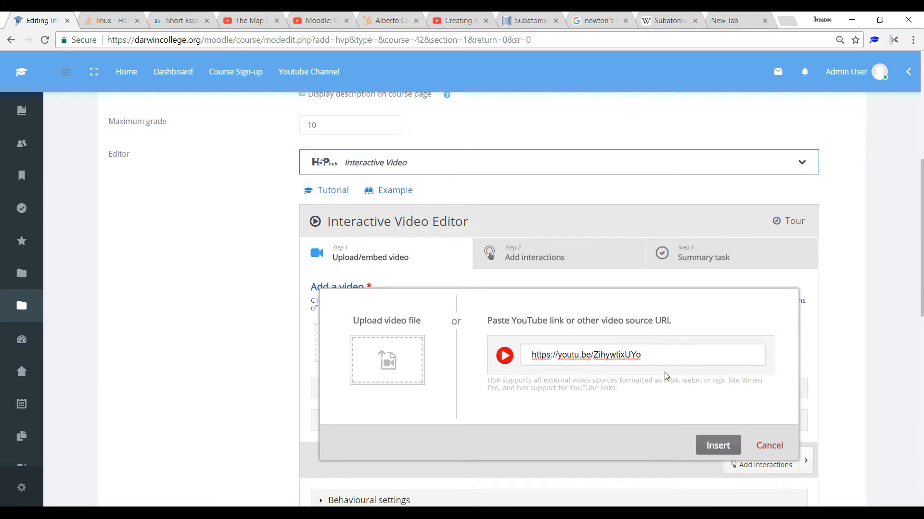
pyautogui.click(715, 445)
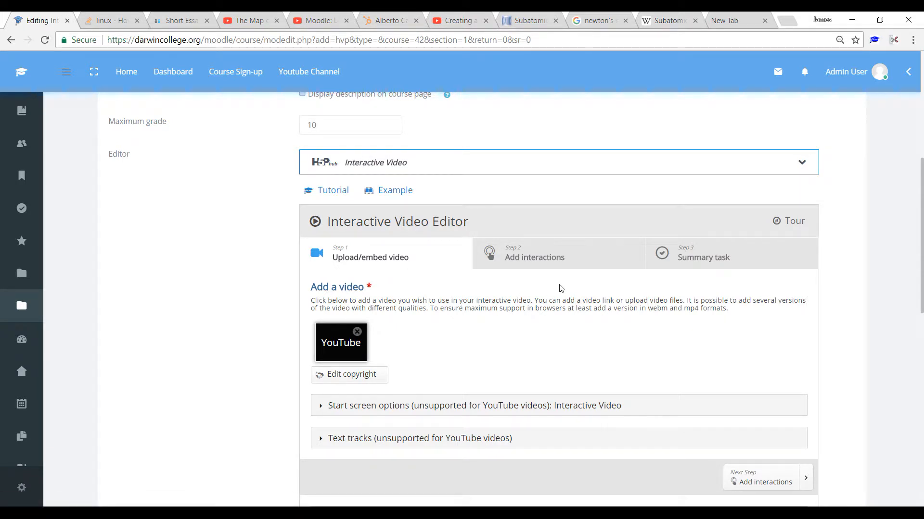
# Step: Go to the Add interactions stage, play the video to 0:11 and place a Text interaction beside the presenter's head
pyautogui.click(539, 263)
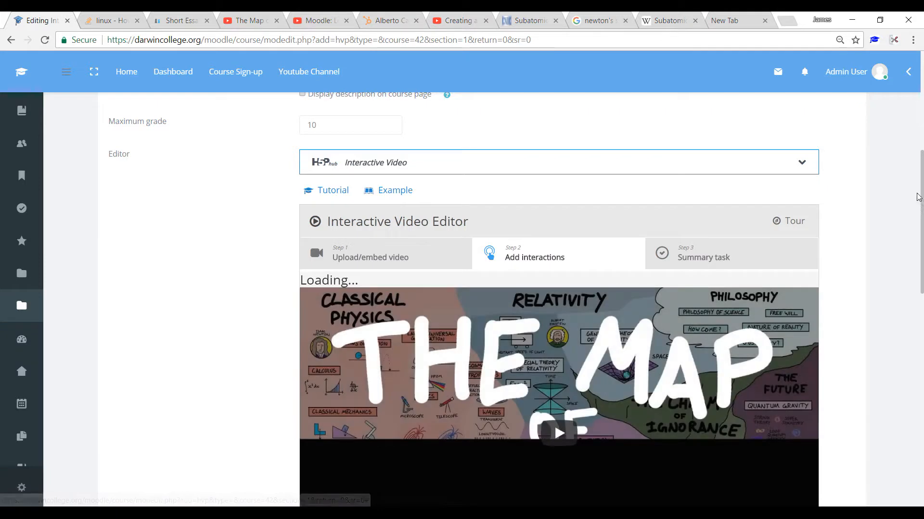
pyautogui.moveTo(922, 195); pyautogui.dragTo(922, 233)
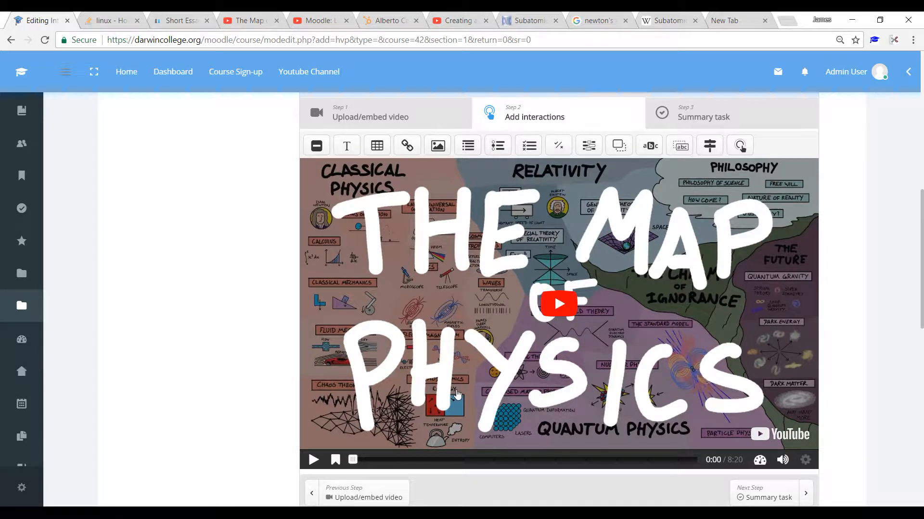
pyautogui.click(313, 461)
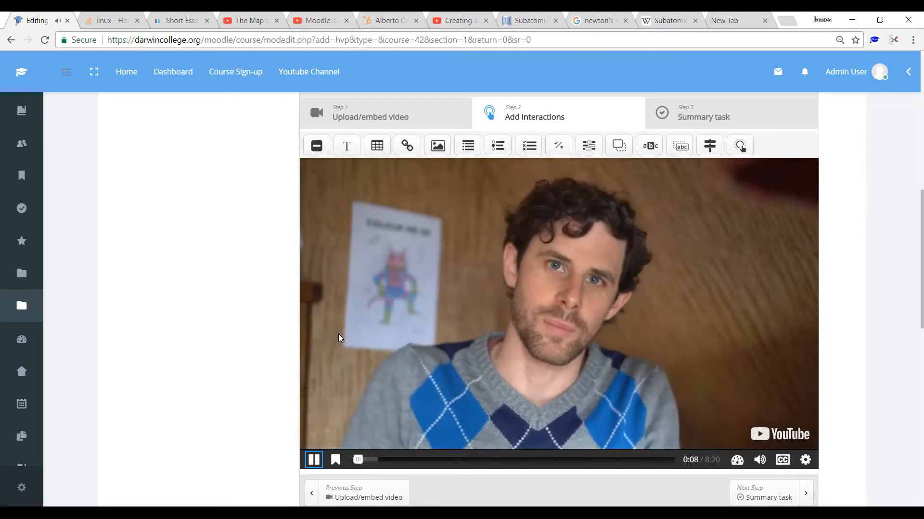
pyautogui.click(314, 461)
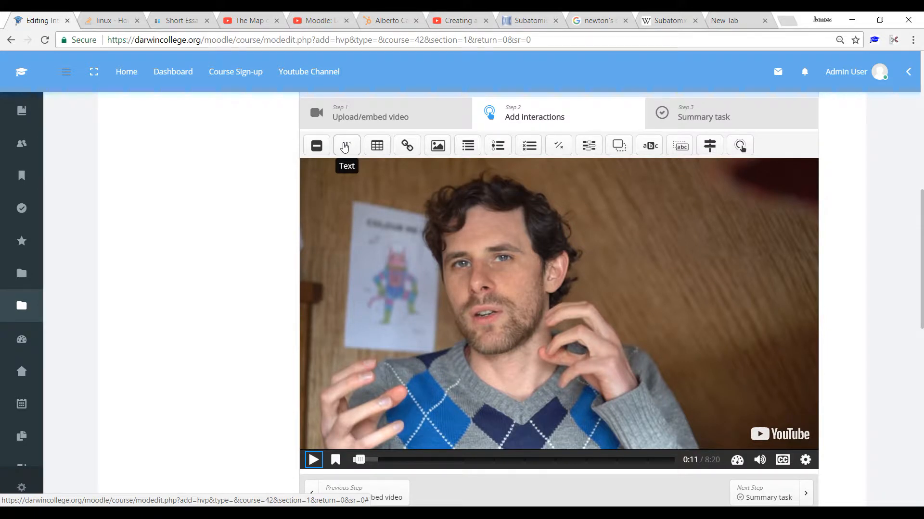
pyautogui.moveTo(344, 147); pyautogui.dragTo(667, 266)
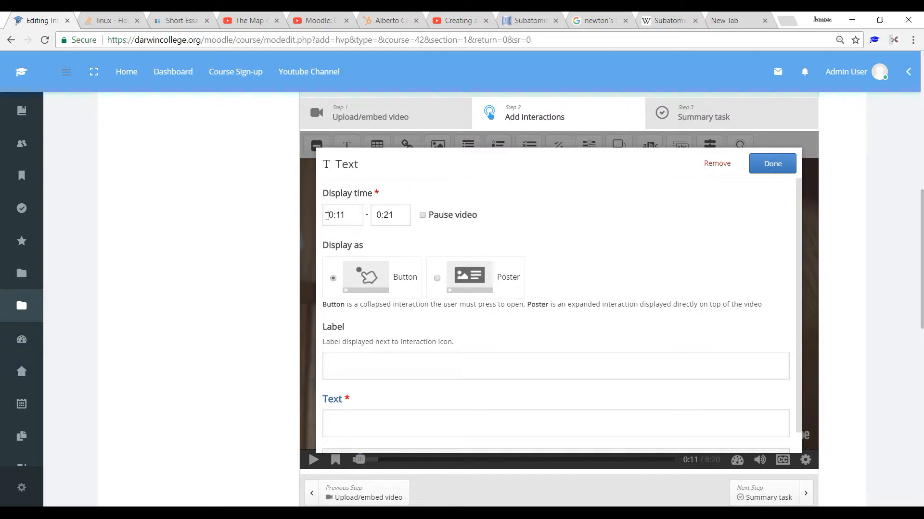
# Step: Set the text interaction's display time to end at 0:16
pyautogui.click(347, 215)
pyautogui.moveTo(390, 214); pyautogui.dragTo(402, 215)
pyautogui.write('1')
# Step: Enter "What is a subatomic particle ?" as the text interaction's label
pyautogui.click(394, 362)
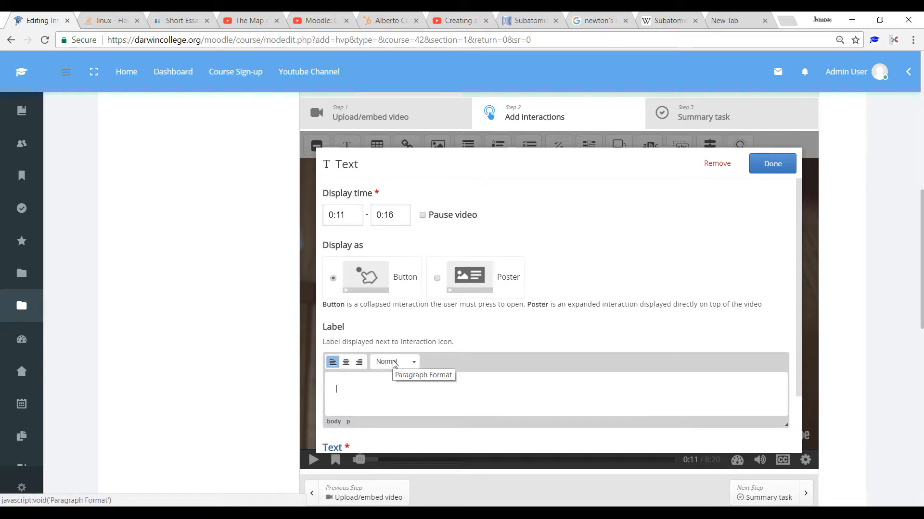
pyautogui.write('What is a subatomic particle ?')
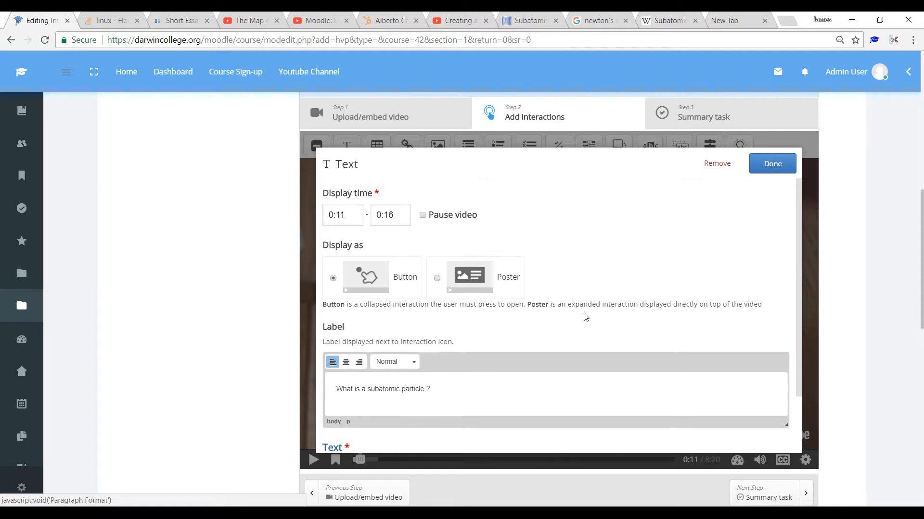
# Step: Activate the interaction's empty Text field and copy the highlighted definition from Wikipedia's Subatomic particle page
pyautogui.moveTo(801, 251); pyautogui.dragTo(804, 297)
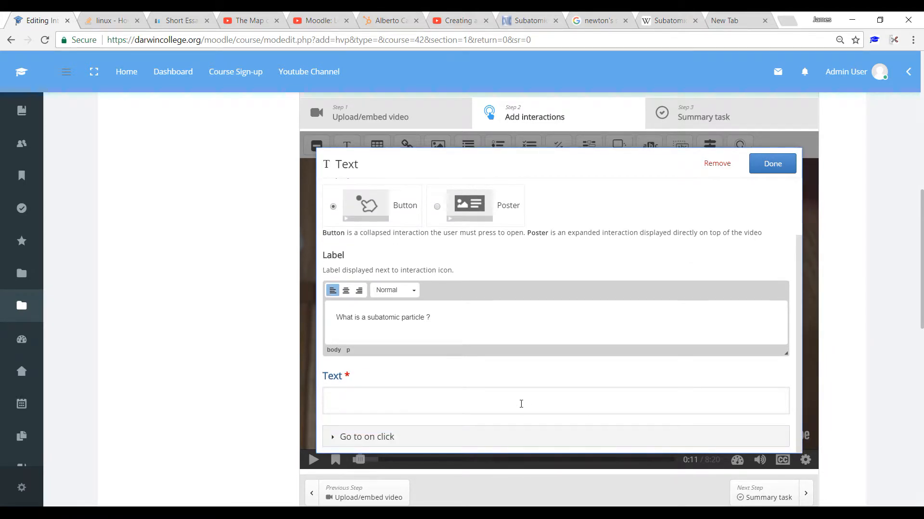
pyautogui.click(521, 406)
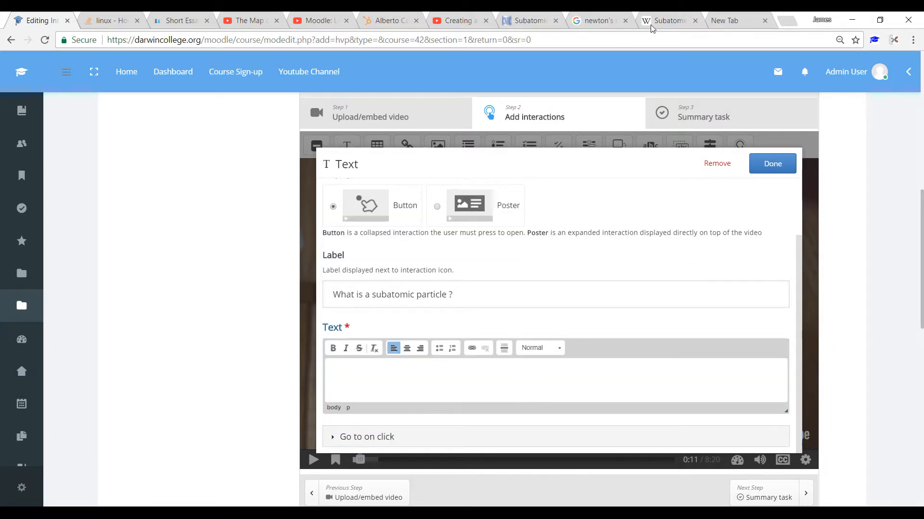
pyautogui.click(671, 22)
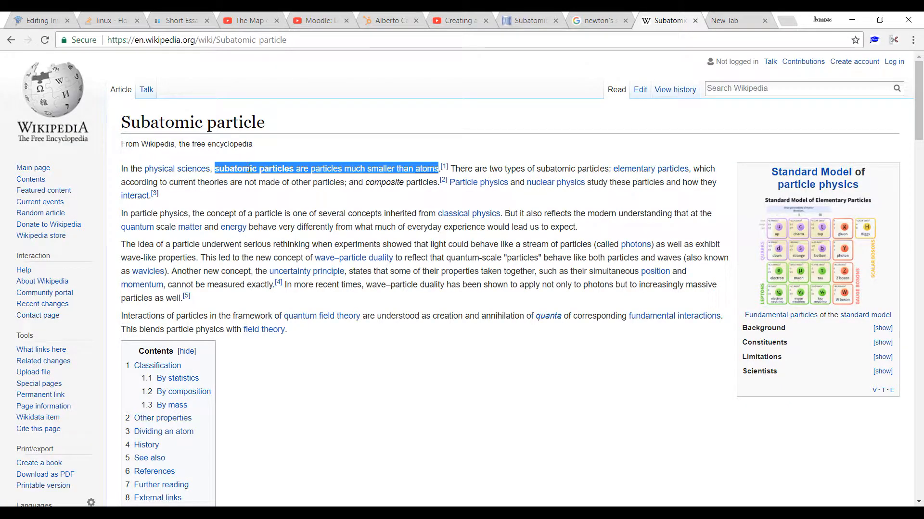
pyautogui.rightClick(250, 169)
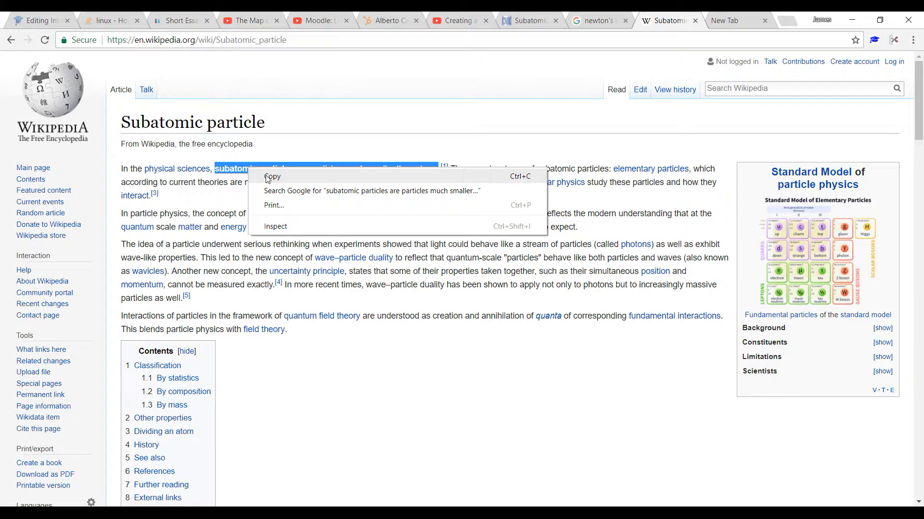
pyautogui.click(267, 177)
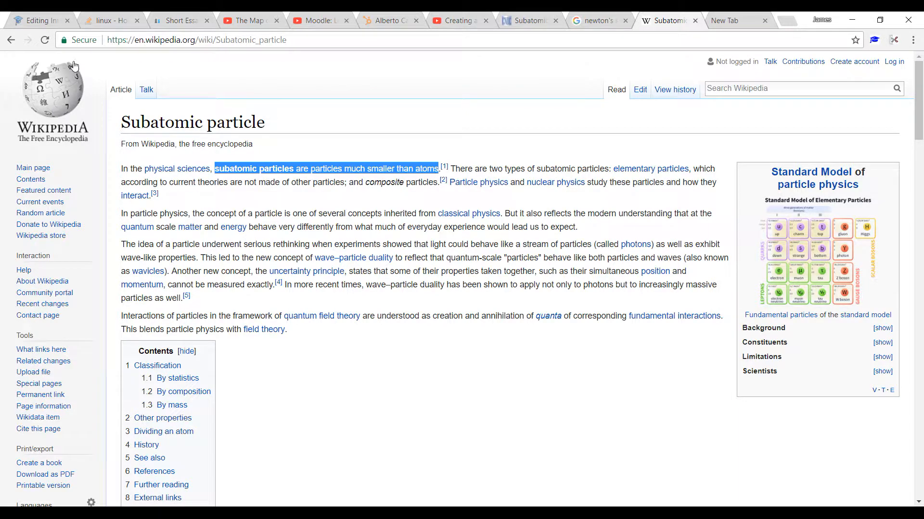
# Step: Return to the Moodle form, paste the definition as the interaction's text and finish it, and save and display the activity
pyautogui.click(42, 23)
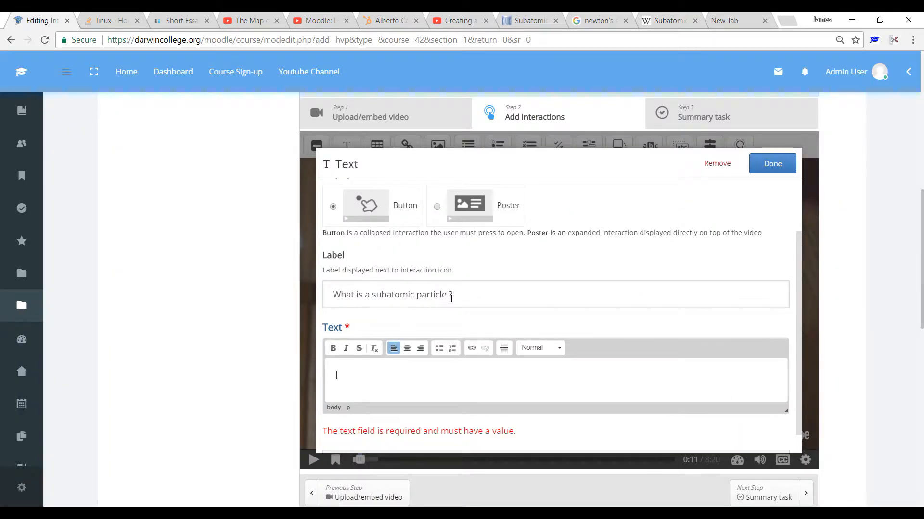
pyautogui.click(380, 382)
pyautogui.hotkey('ctrl', 'v')
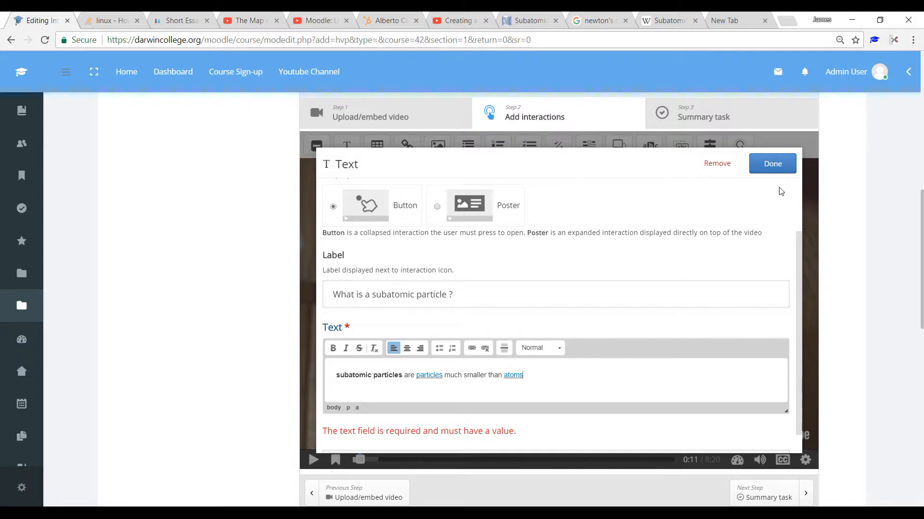
pyautogui.click(771, 165)
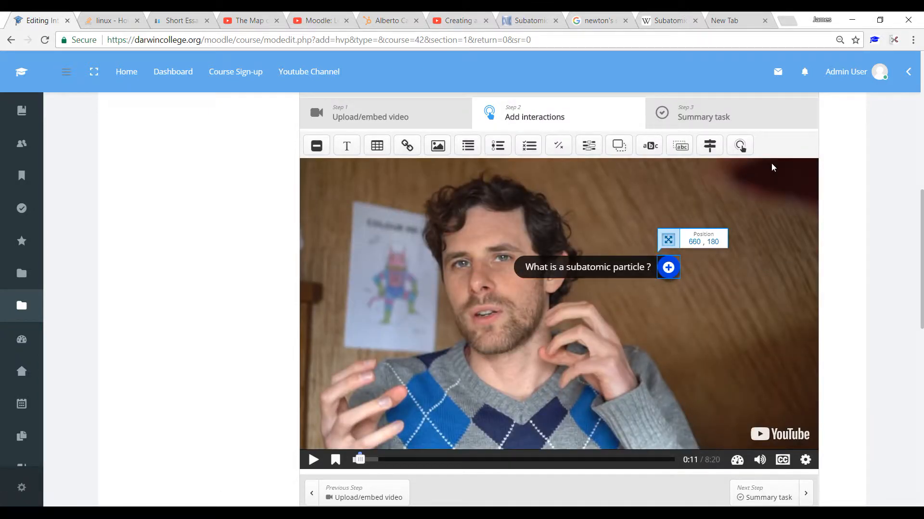
pyautogui.moveTo(921, 217); pyautogui.dragTo(921, 416)
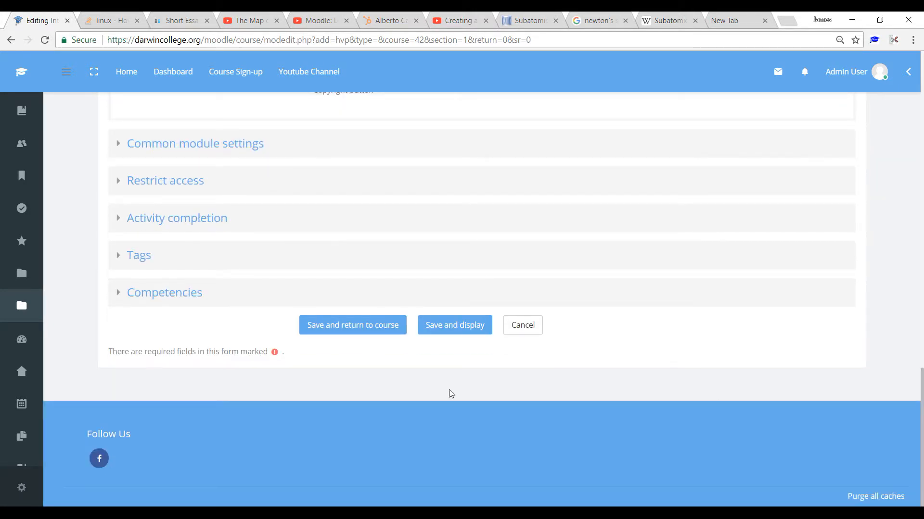
pyautogui.click(458, 326)
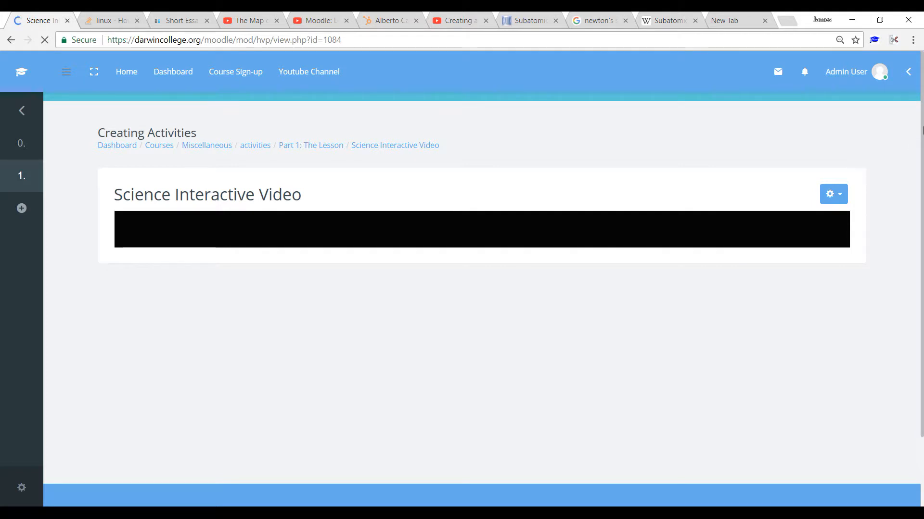
# Step: Preview the saved video from 0:08, pause it, move back to 0:12 and open the "What is a subatomic particle ?" interaction
pyautogui.scroll(-4, 922, 134)
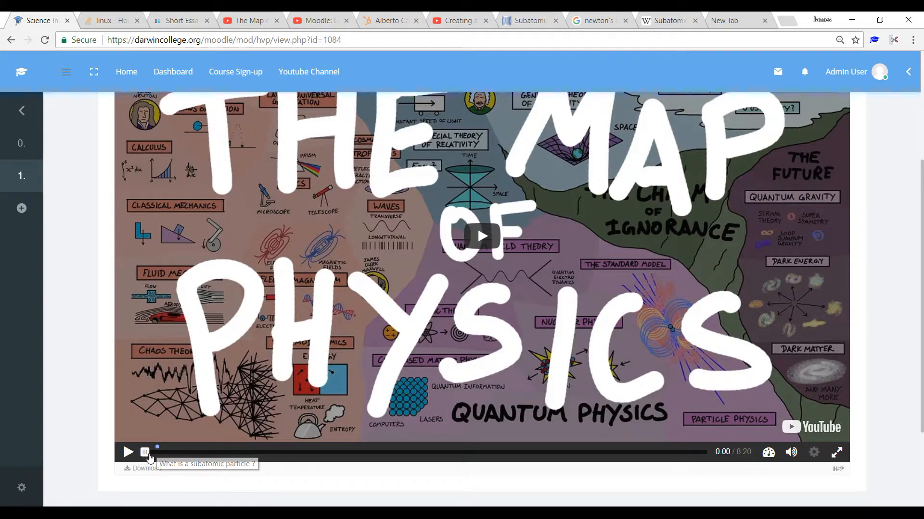
pyautogui.click(147, 455)
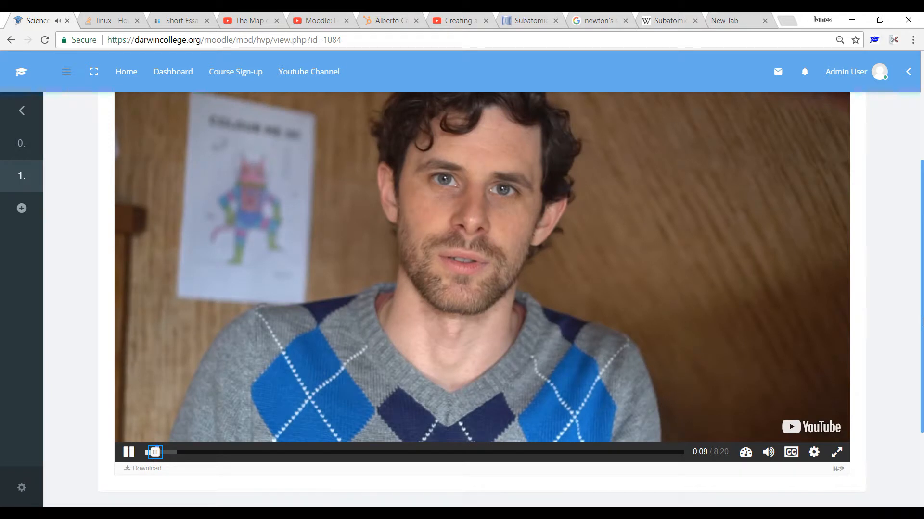
pyautogui.moveTo(922, 321); pyautogui.dragTo(922, 290)
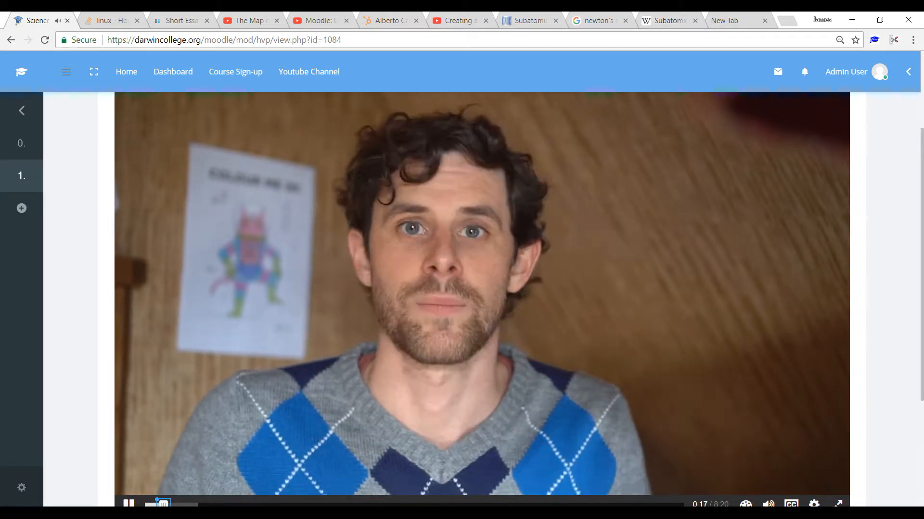
pyautogui.click(638, 242)
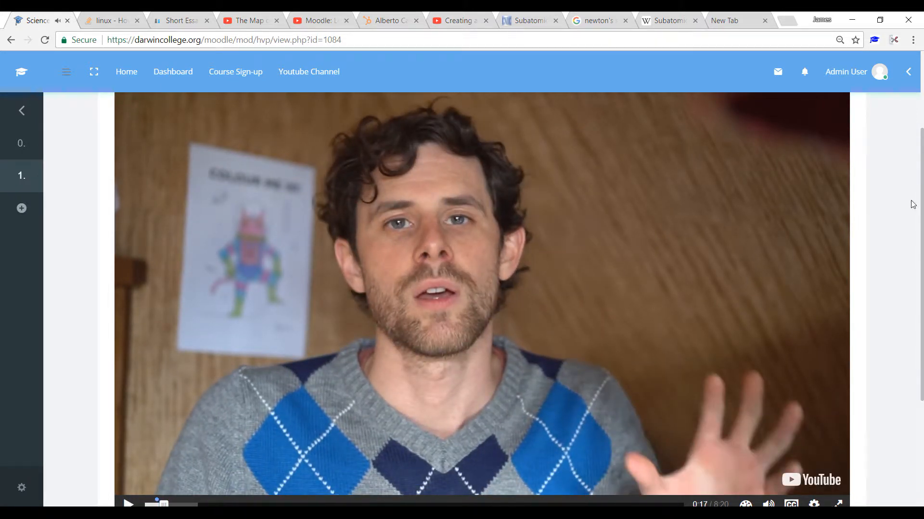
pyautogui.scroll(-1, 922, 246)
pyautogui.scroll(-2, 921, 246)
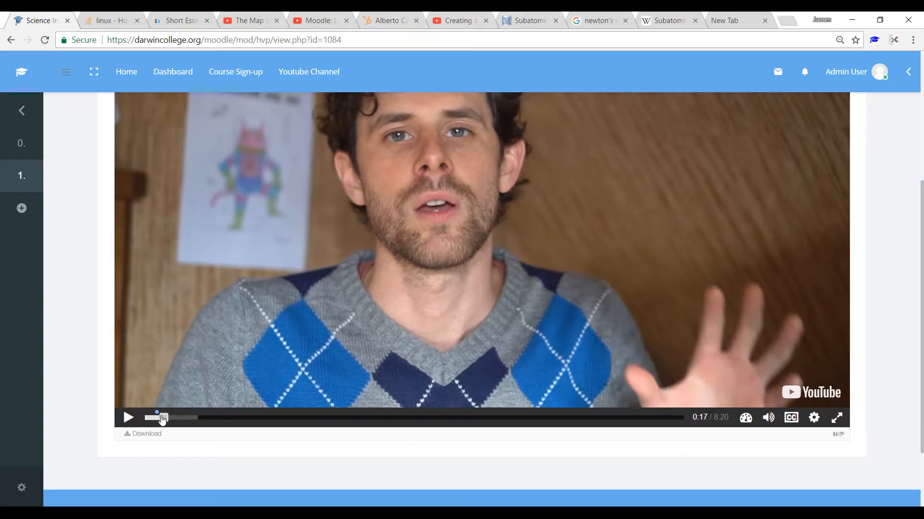
pyautogui.moveTo(162, 420); pyautogui.dragTo(157, 418)
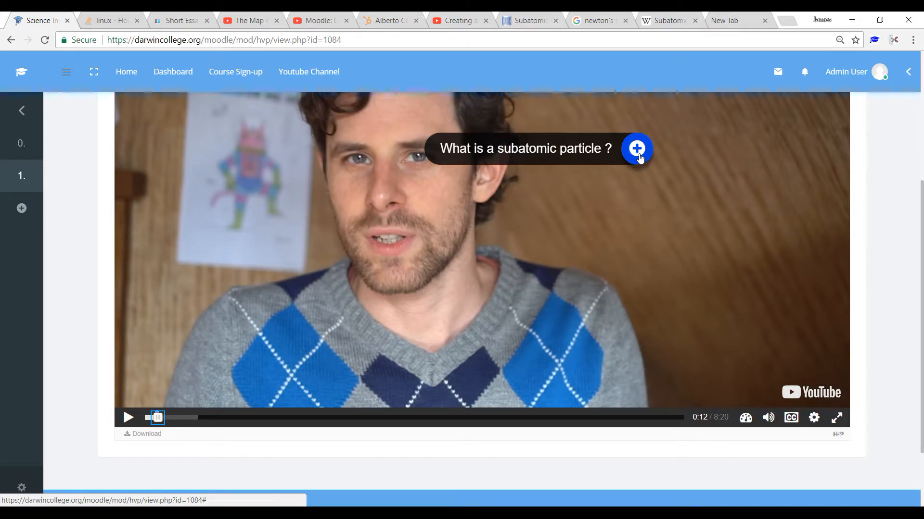
pyautogui.click(128, 418)
pyautogui.click(639, 147)
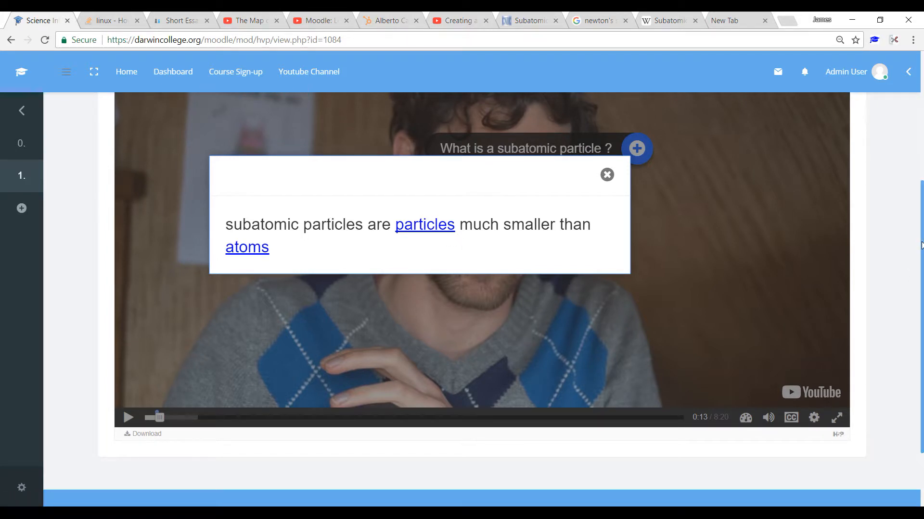
# Step: Reopen the settings of the Science Interactive Video activity and go to the editor's Add interactions stage
pyautogui.scroll(2, 922, 198)
pyautogui.moveTo(921, 198); pyautogui.dragTo(922, 151)
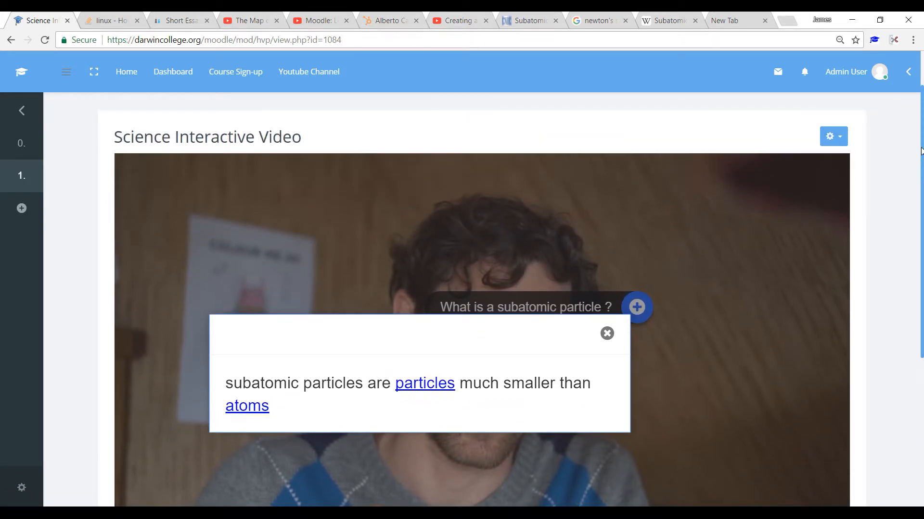
pyautogui.click(840, 145)
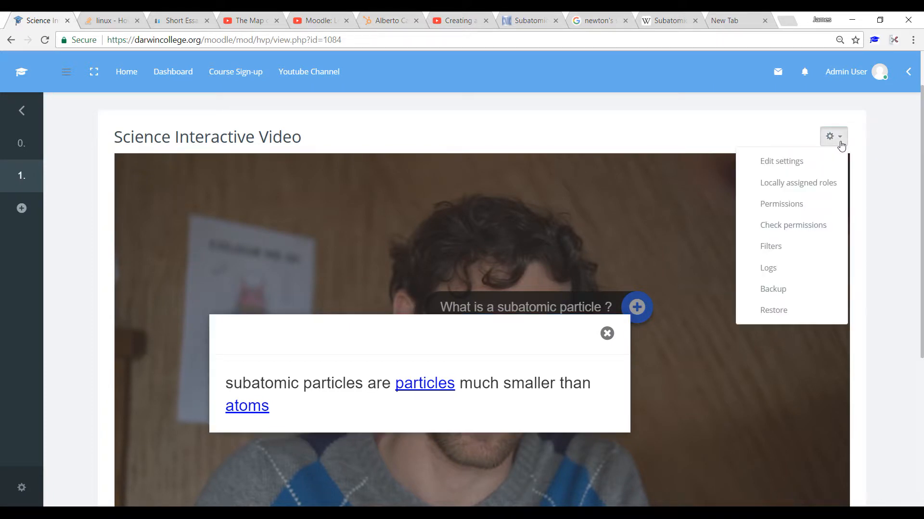
pyautogui.click(784, 162)
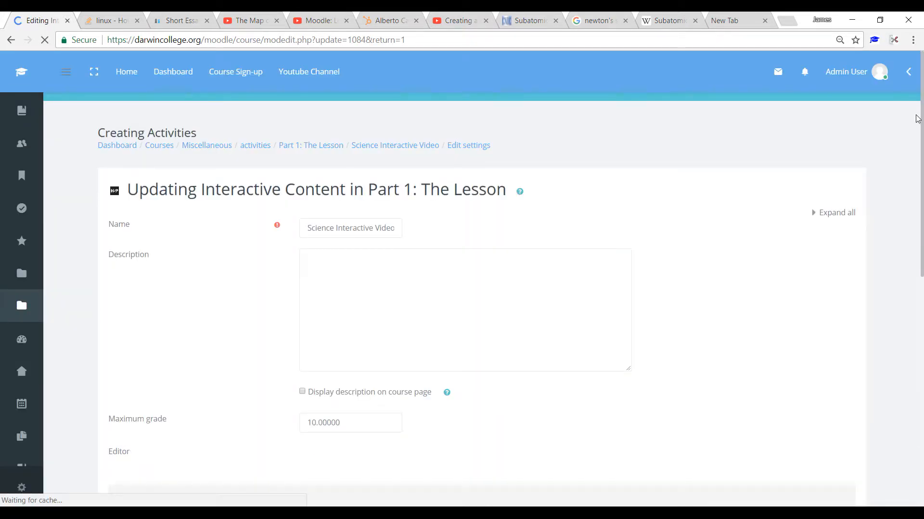
pyautogui.moveTo(922, 111); pyautogui.dragTo(922, 219)
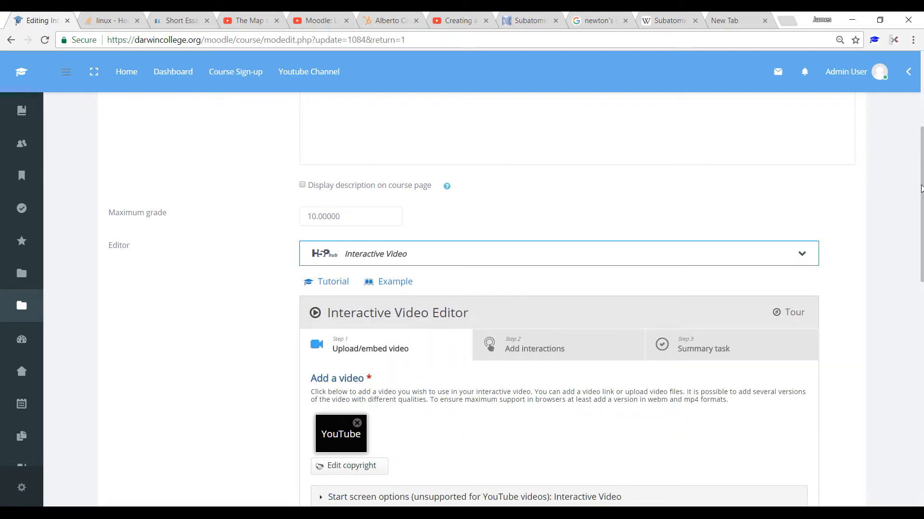
pyautogui.scroll(-4, 922, 208)
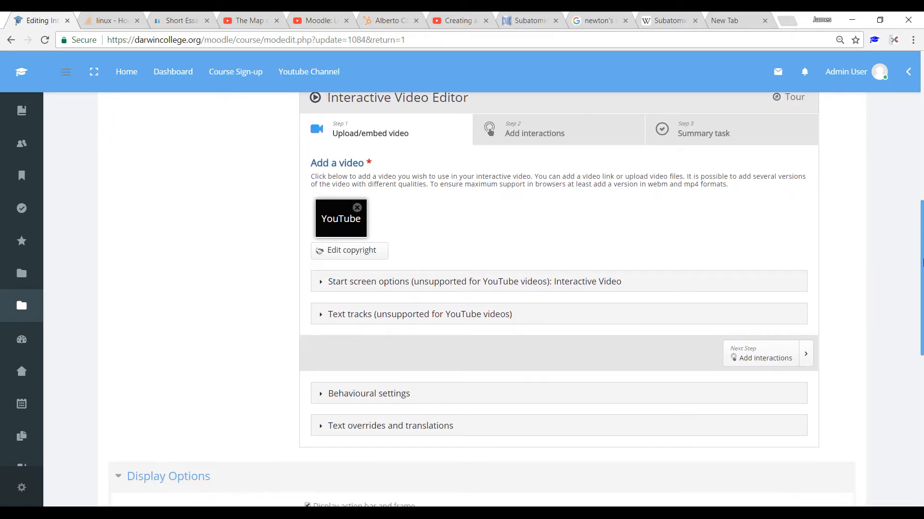
pyautogui.click(532, 136)
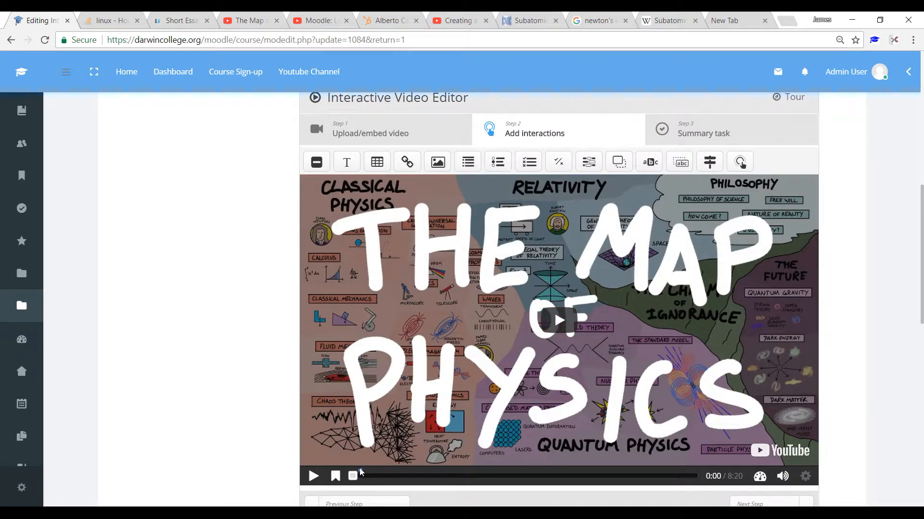
# Step: Advance the video to 1:06, pause it and place a Statements interaction near the middle of the frame
pyautogui.moveTo(355, 477); pyautogui.dragTo(395, 480)
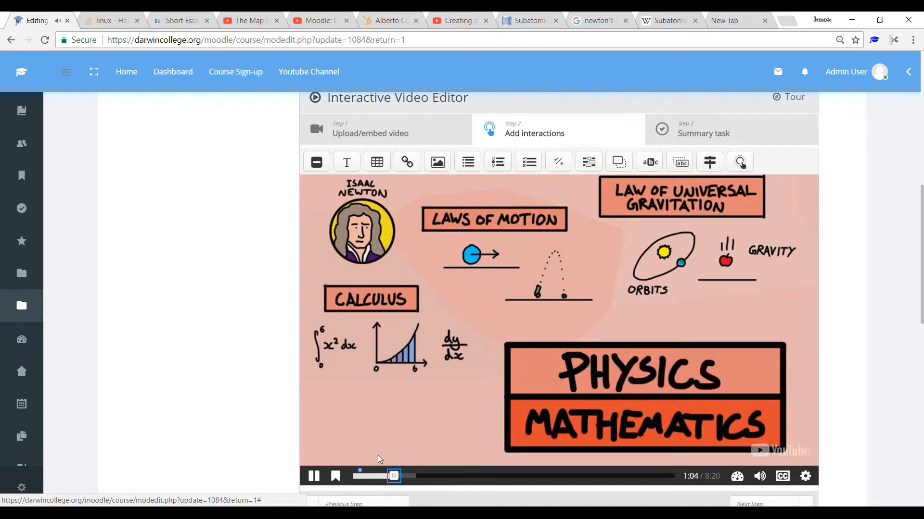
pyautogui.click(313, 477)
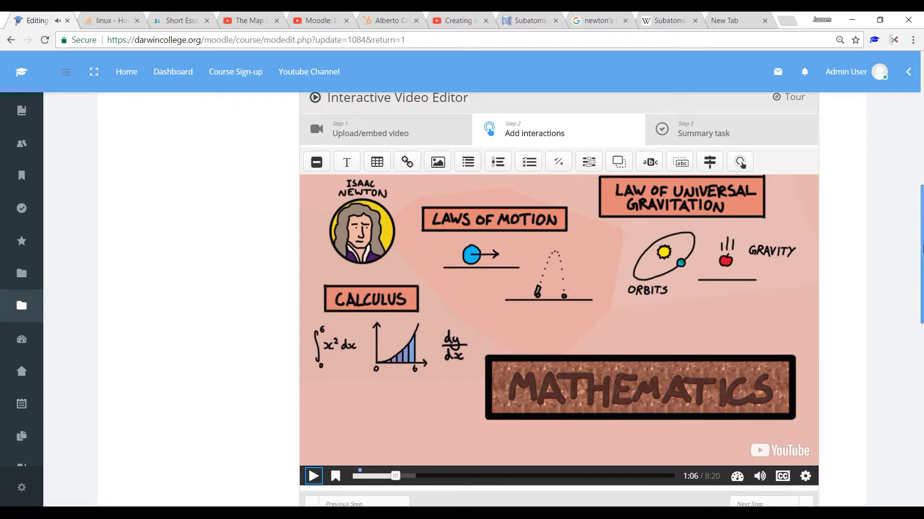
pyautogui.scroll(1, 920, 236)
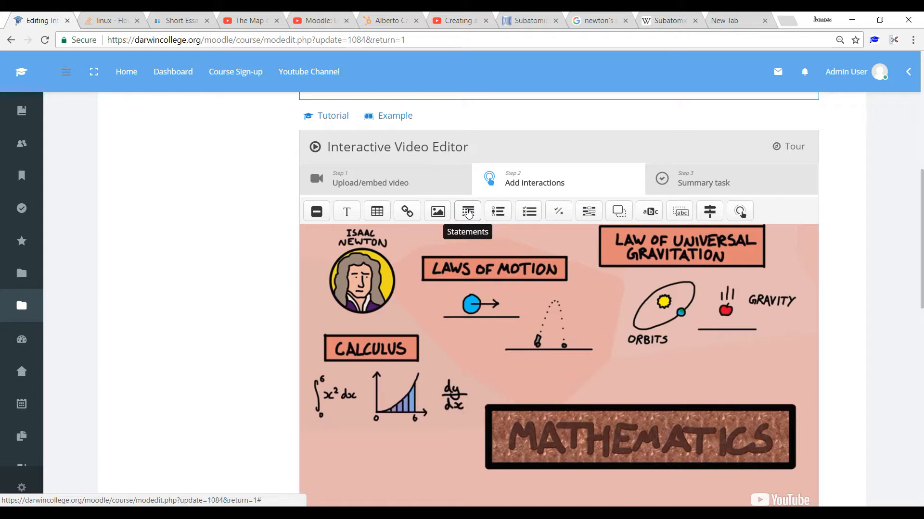
pyautogui.moveTo(468, 213); pyautogui.dragTo(508, 372)
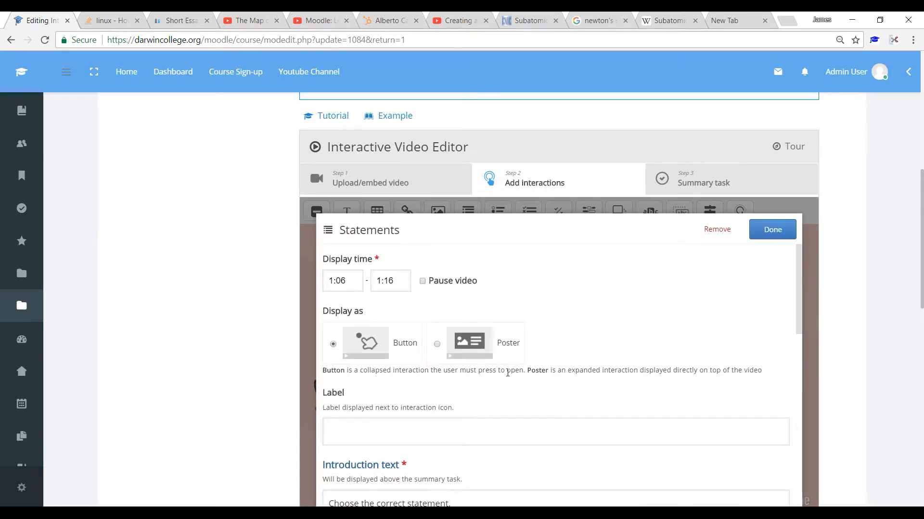
# Step: Set the Statements interaction to pause the video and display as a poster
pyautogui.click(330, 283)
pyautogui.moveTo(384, 282); pyautogui.dragTo(391, 282)
pyautogui.click(541, 288)
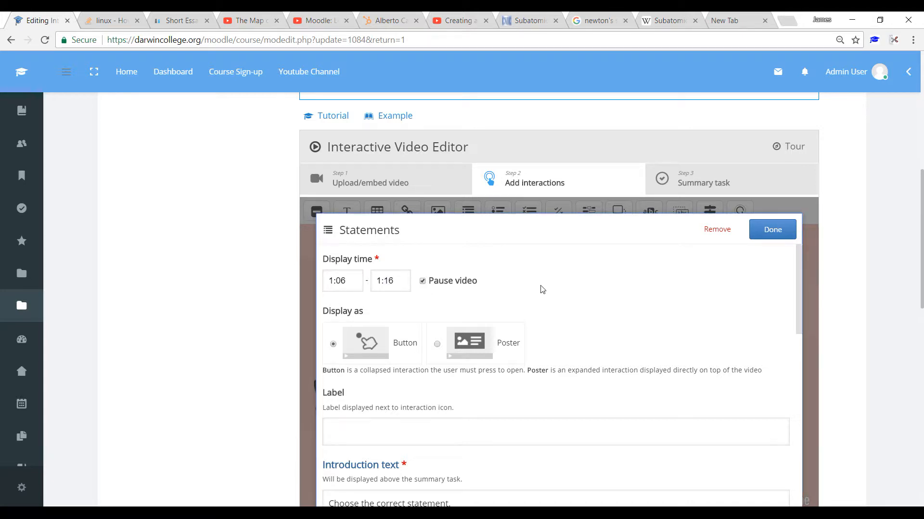
pyautogui.click(437, 344)
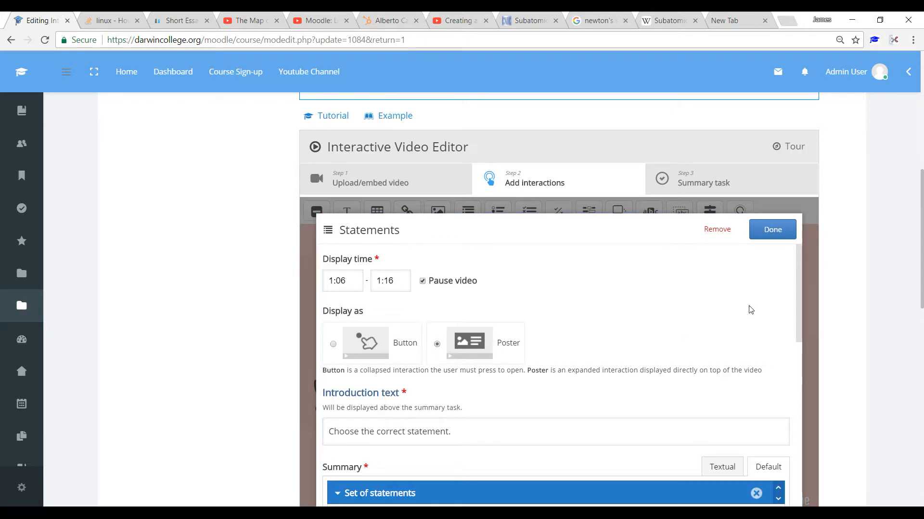
# Step: Enter "Newtons first law of motion deals with Anertia." as the first, correct statement in the set of statements
pyautogui.moveTo(803, 318); pyautogui.dragTo(752, 279)
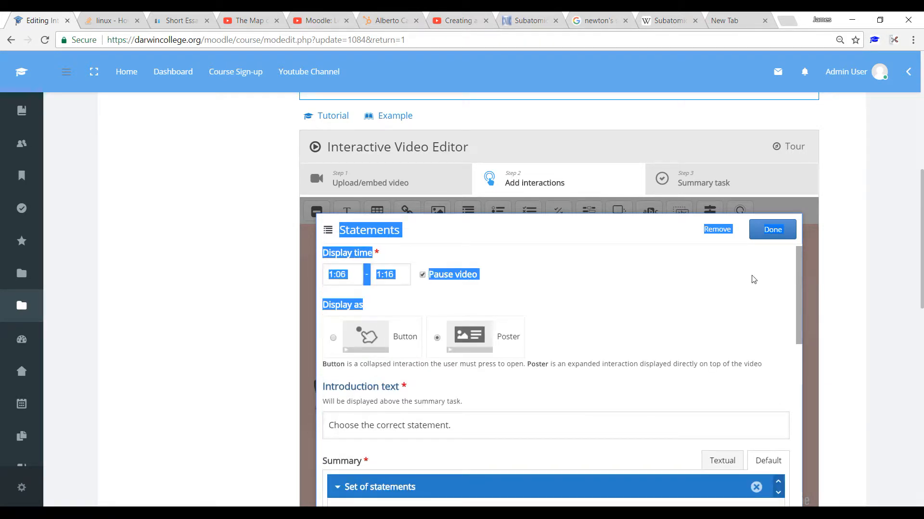
pyautogui.click(589, 295)
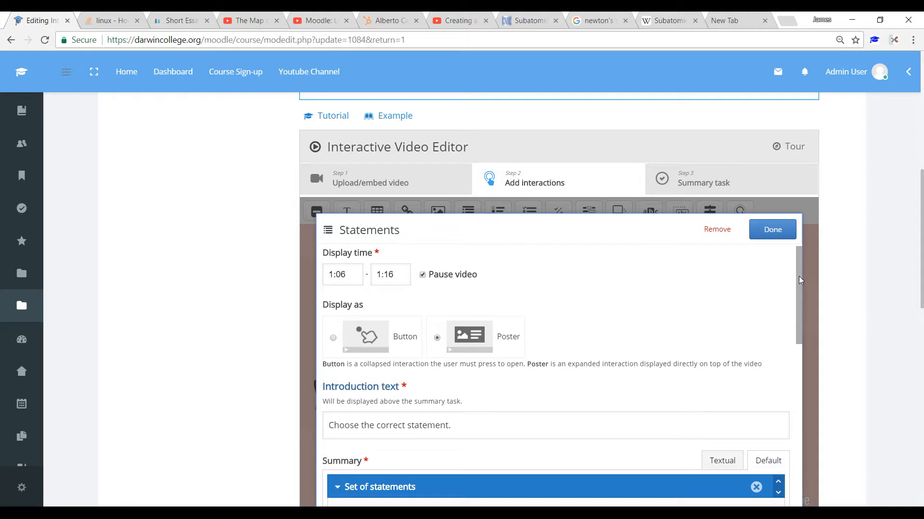
pyautogui.moveTo(799, 277); pyautogui.dragTo(801, 339)
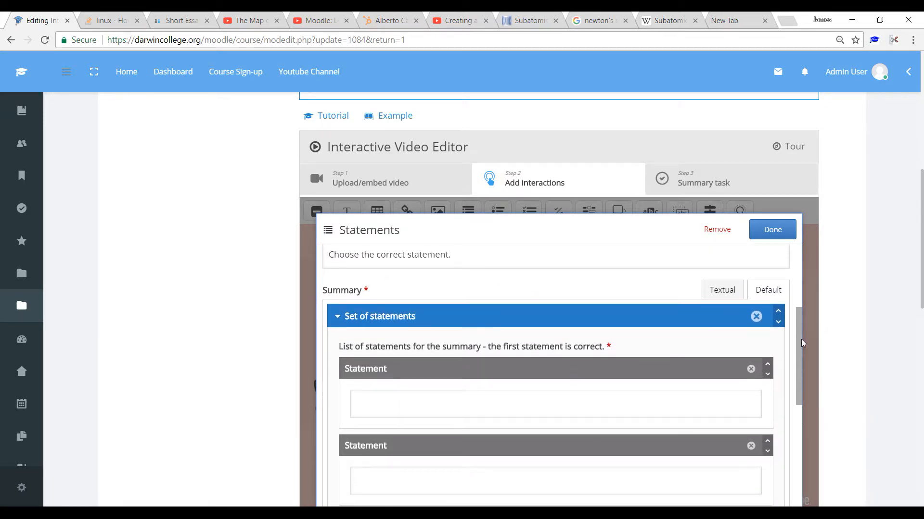
pyautogui.click(473, 401)
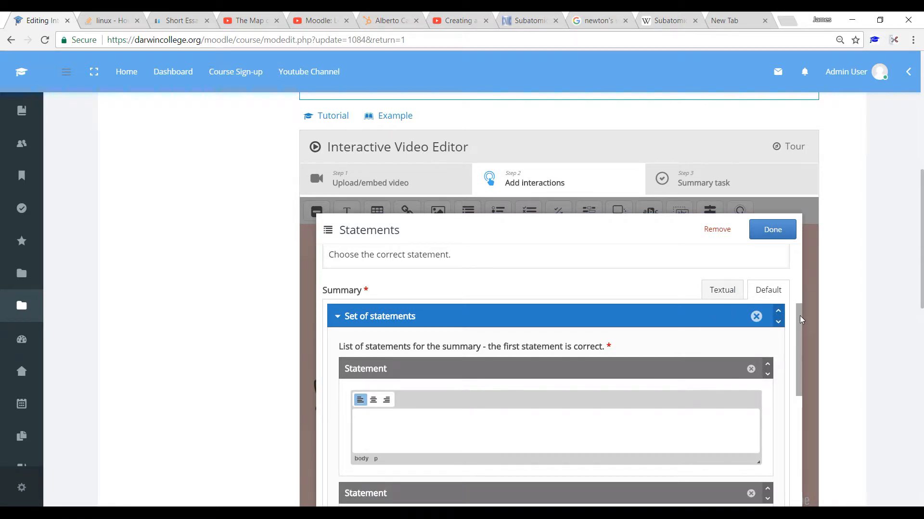
pyautogui.moveTo(799, 316); pyautogui.dragTo(799, 333)
pyautogui.click(469, 370)
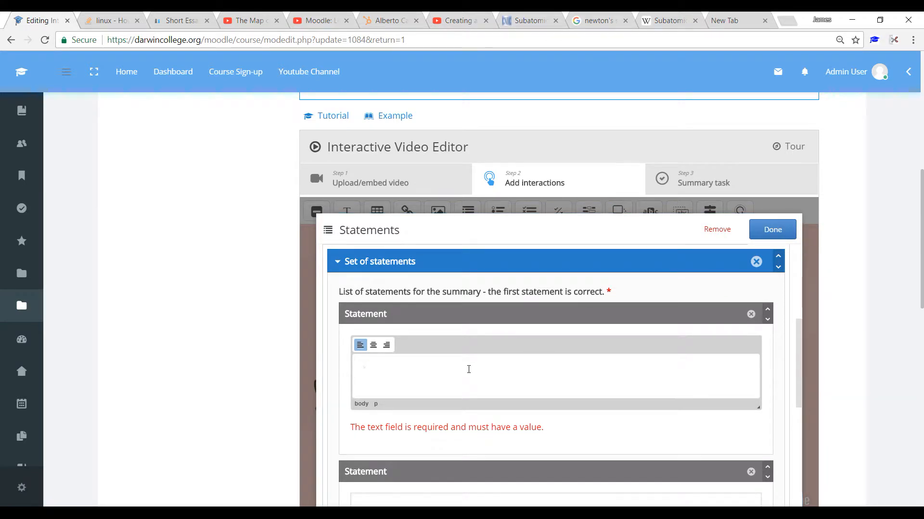
pyautogui.write('Newtons first law of motion deals w')
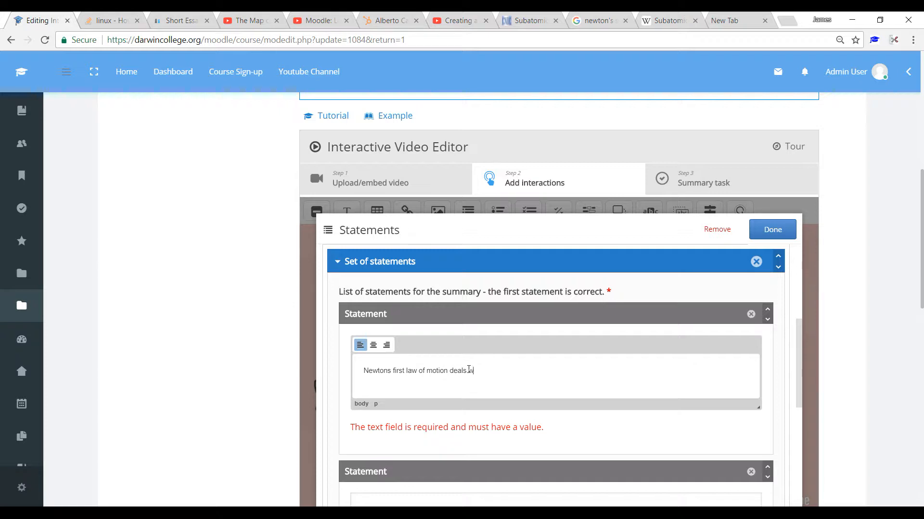
pyautogui.write('ith Anertia.')
# Step: Copy the first statement into the second one and change its ending to read "Newtons first law of motion deals with Speed."
pyautogui.moveTo(921, 236); pyautogui.dragTo(923, 273)
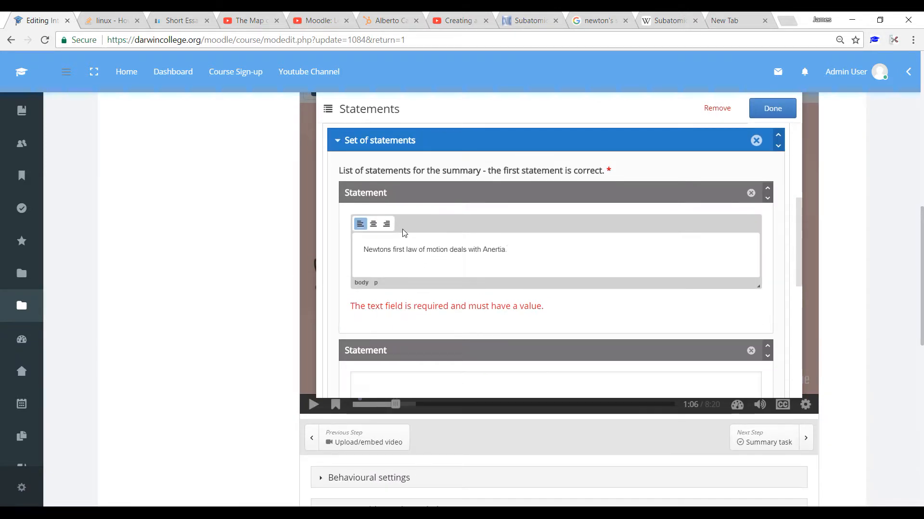
pyautogui.moveTo(364, 249); pyautogui.dragTo(521, 251)
pyautogui.hotkey('ctrl', 'c')
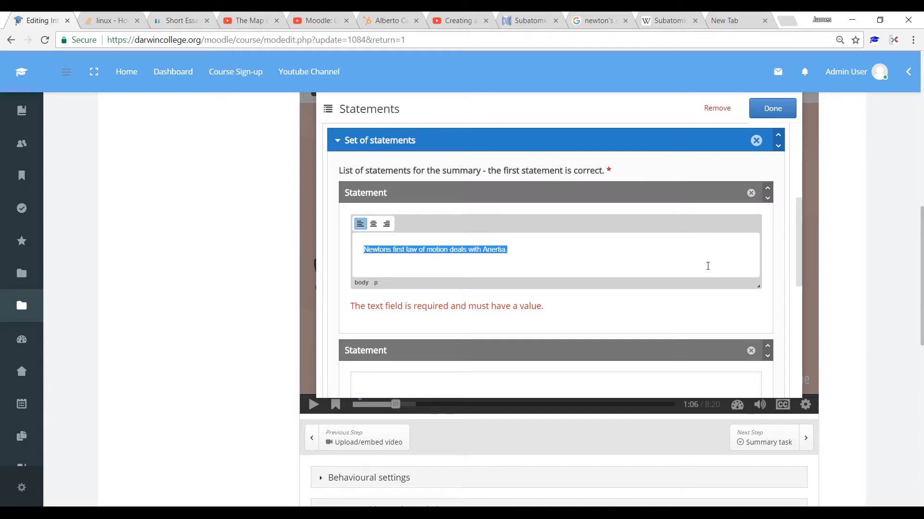
pyautogui.click(800, 250)
pyautogui.moveTo(800, 250); pyautogui.dragTo(804, 274)
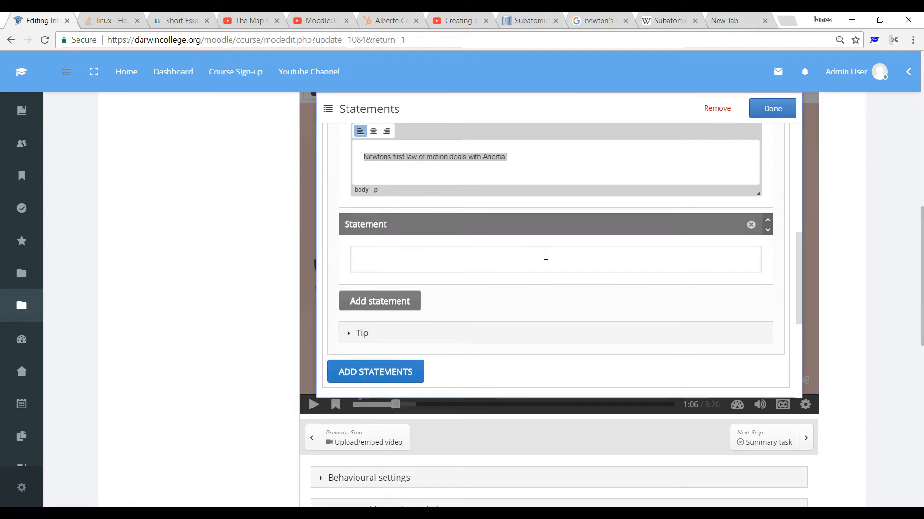
pyautogui.click(546, 255)
pyautogui.hotkey('ctrl', 'v')
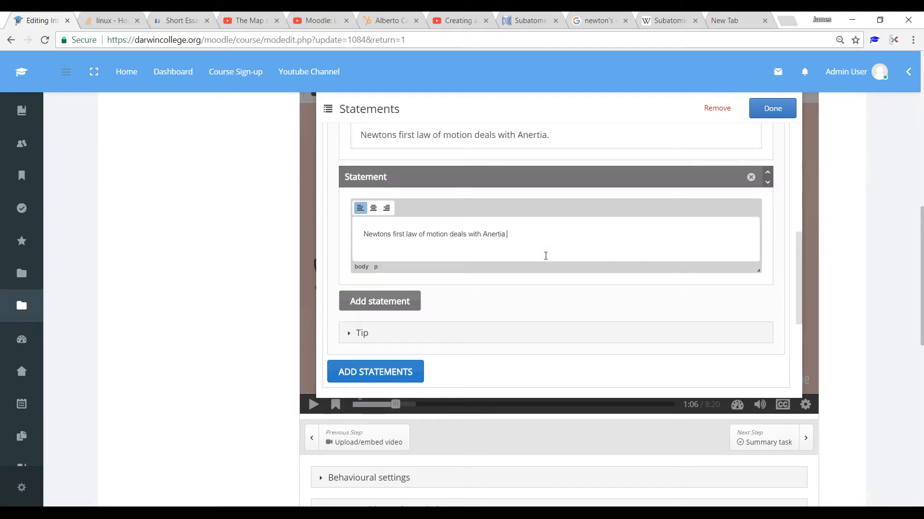
pyautogui.press('BackSpace')
pyautogui.press('BackSpace')
pyautogui.press('BackSpace')
pyautogui.press('BackSpace')
pyautogui.press('BackSpace')
pyautogui.press('BackSpace')
pyautogui.write('Speed.')
# Step: Finish the Statements interaction and enlarge its poster upward and sideways over the video so both statements fit
pyautogui.moveTo(799, 261); pyautogui.dragTo(790, 140)
pyautogui.click(773, 108)
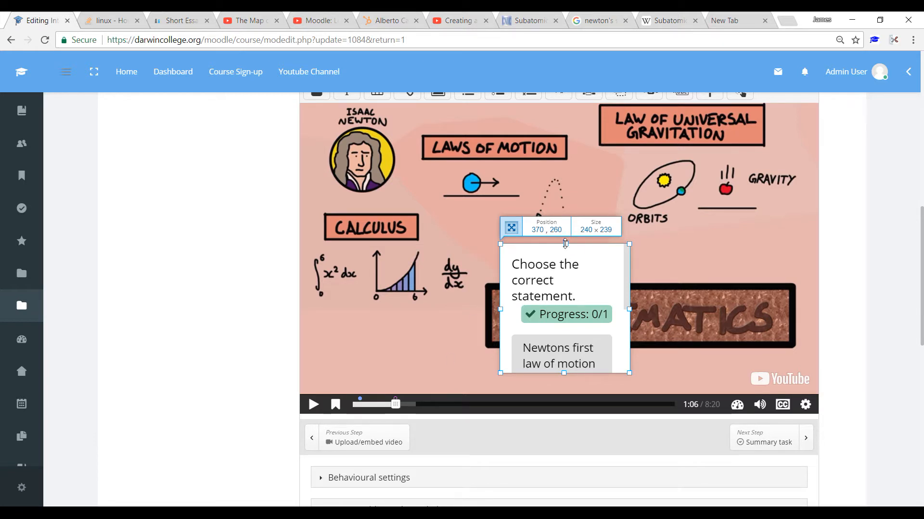
pyautogui.moveTo(565, 244); pyautogui.dragTo(558, 183)
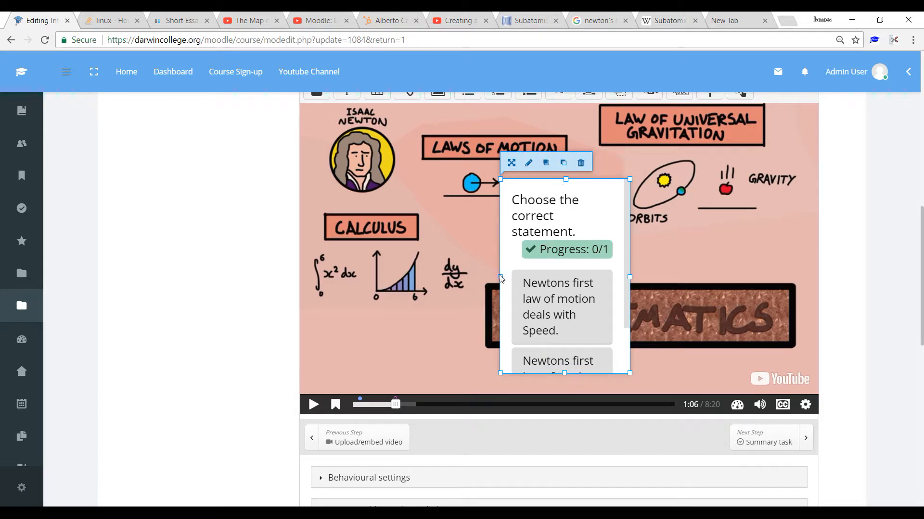
pyautogui.moveTo(499, 277); pyautogui.dragTo(388, 277)
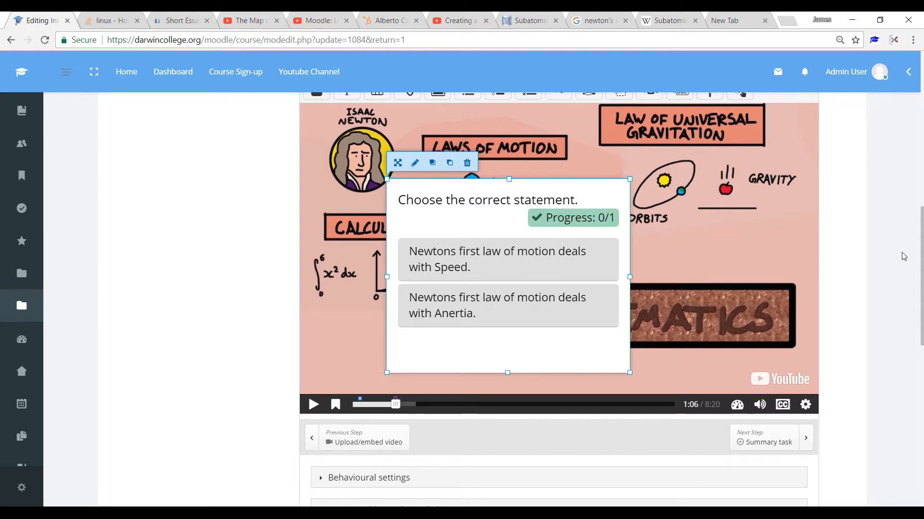
# Step: Advance the video to 2:11 and place a Multiple Choice interaction near the middle of the frame
pyautogui.moveTo(921, 256)
pyautogui.mouseDown()
pyautogui.moveTo(921, 271)
pyautogui.moveTo(920, 225)
pyautogui.moveTo(921, 262)
pyautogui.moveTo(920, 243)
pyautogui.mouseUp()
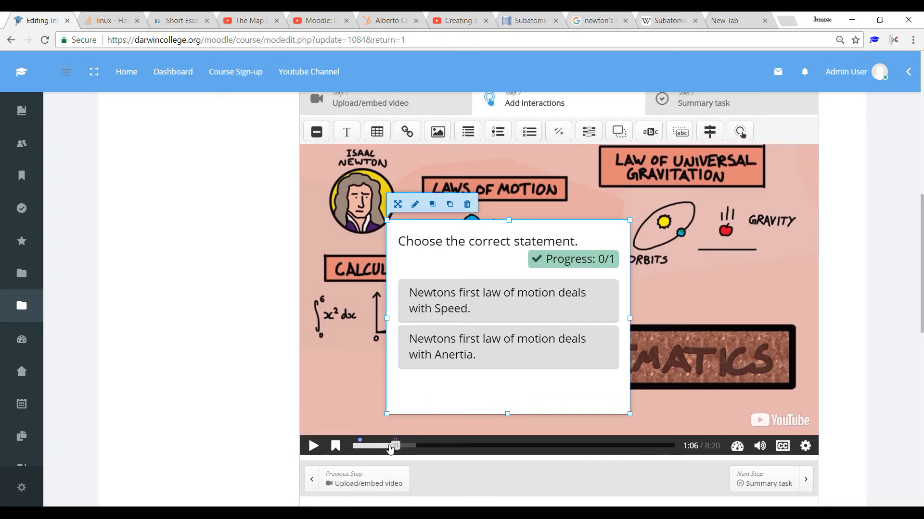
pyautogui.moveTo(402, 446); pyautogui.dragTo(438, 448)
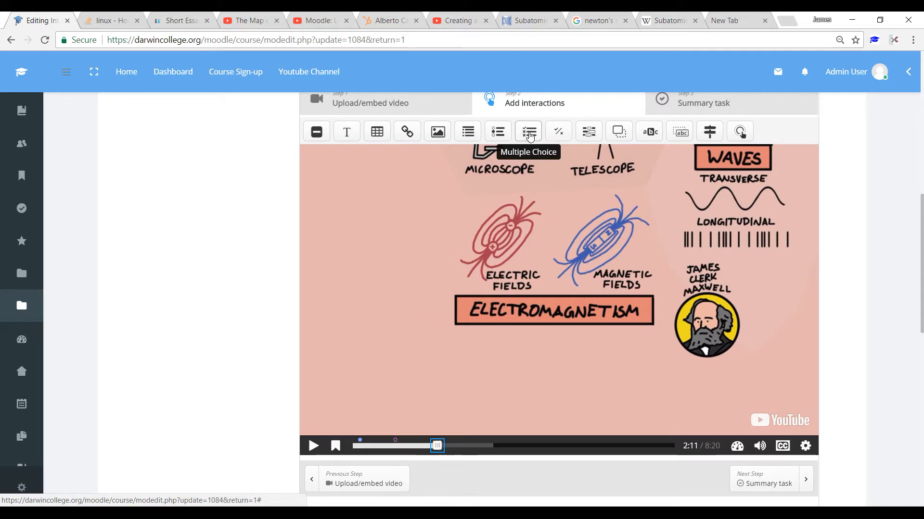
pyautogui.moveTo(530, 137)
pyautogui.mouseDown()
pyautogui.moveTo(541, 111)
pyautogui.moveTo(552, 262)
pyautogui.moveTo(545, 291)
pyautogui.moveTo(539, 285)
pyautogui.mouseUp()
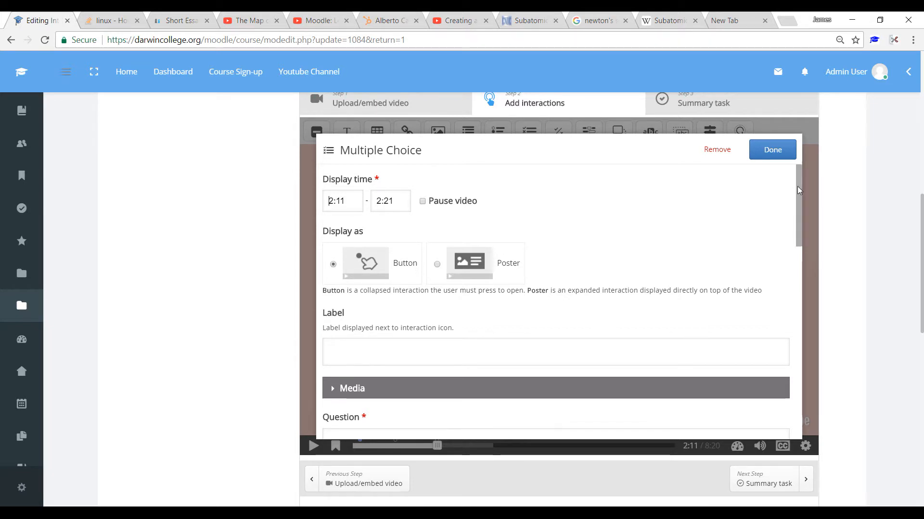
# Step: Set the Multiple Choice interaction to pause the video and display as a poster
pyautogui.moveTo(799, 189); pyautogui.dragTo(797, 152)
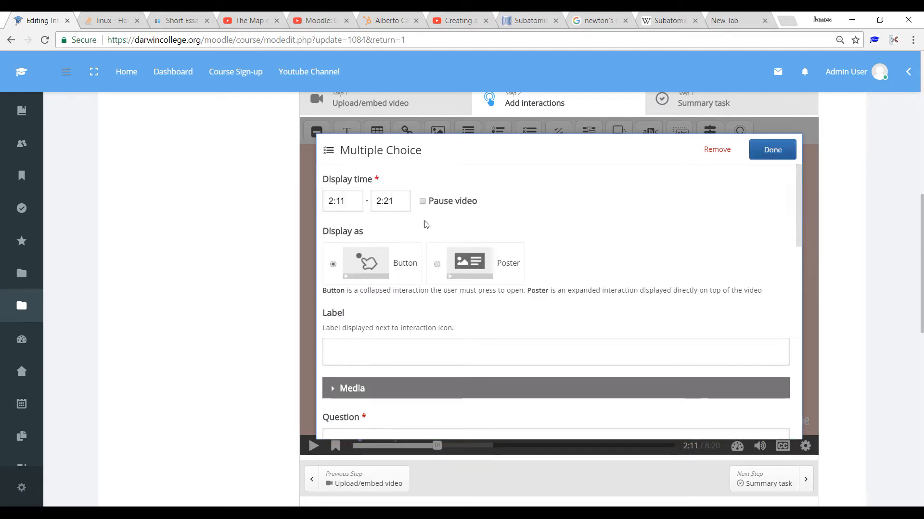
pyautogui.click(437, 265)
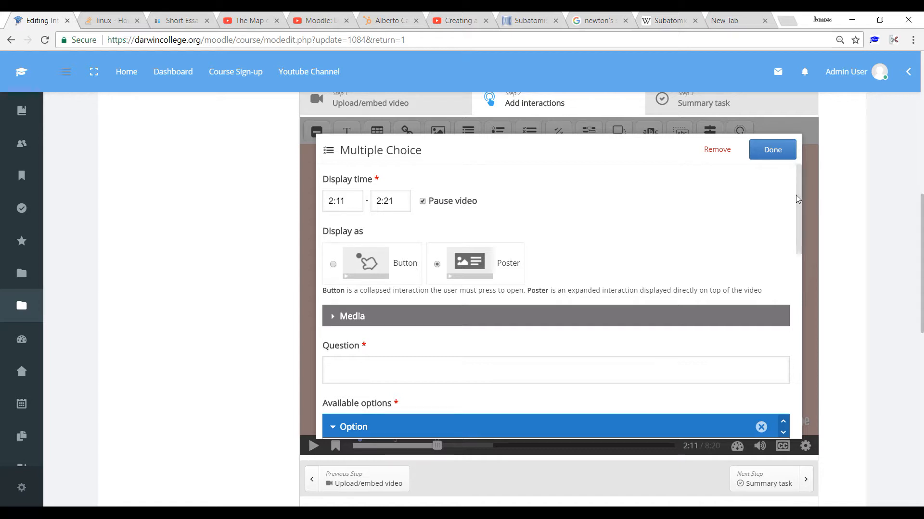
# Step: Enter the multiple choice question "How Laws of Motion did Newton come up with ?"
pyautogui.moveTo(799, 197); pyautogui.dragTo(808, 242)
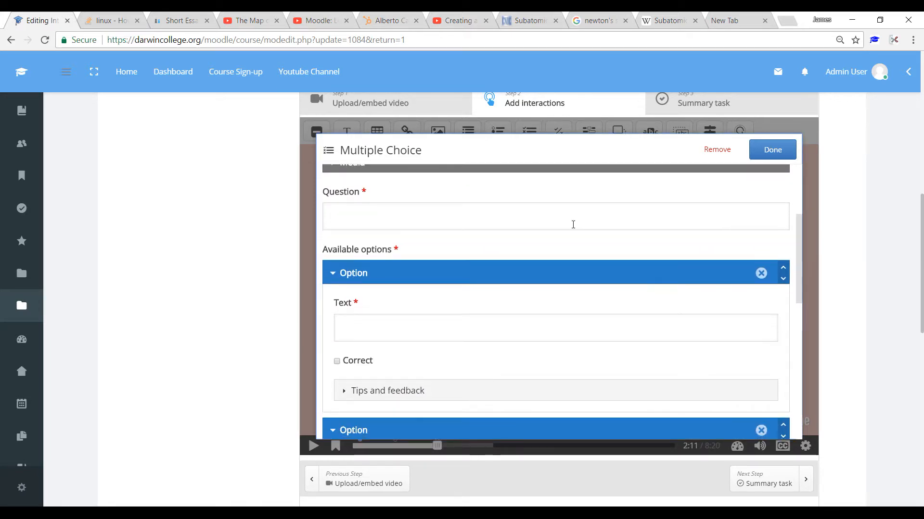
pyautogui.click(502, 223)
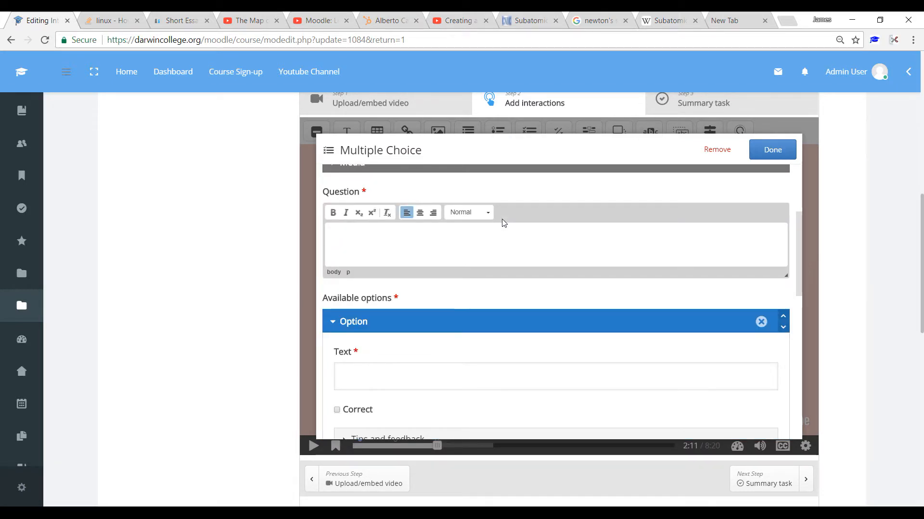
pyautogui.write('How ')
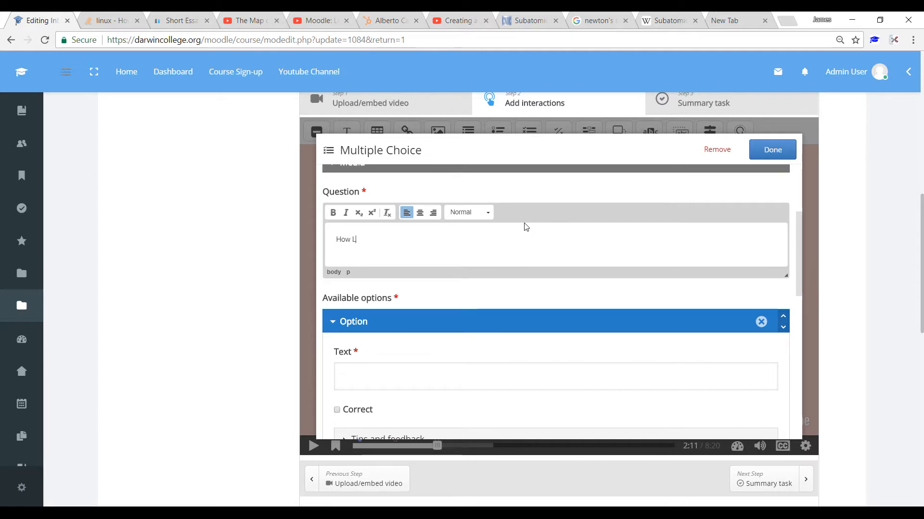
pyautogui.write('Laws of')
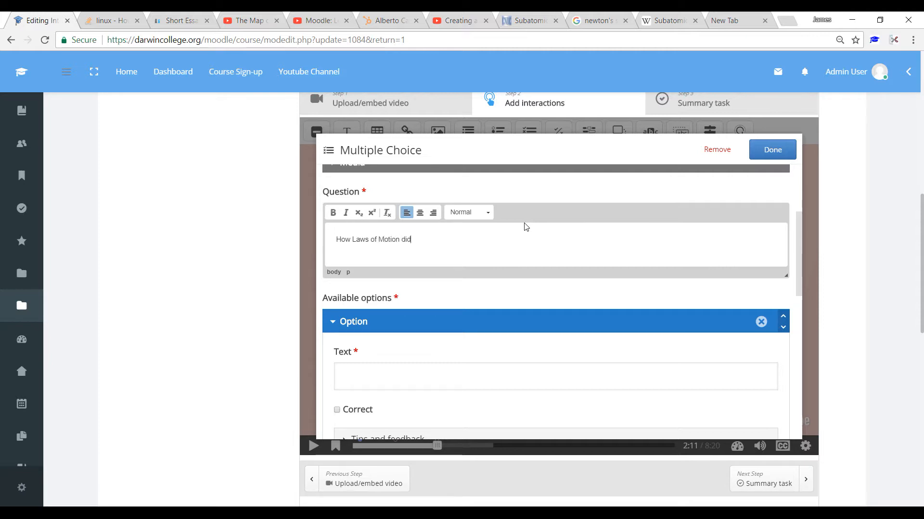
pyautogui.write('Motion did Newton ')
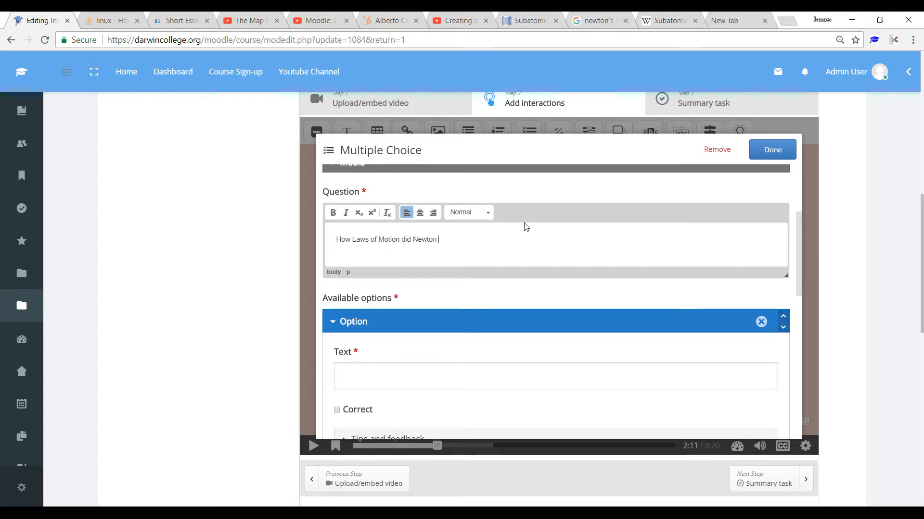
pyautogui.write('c')
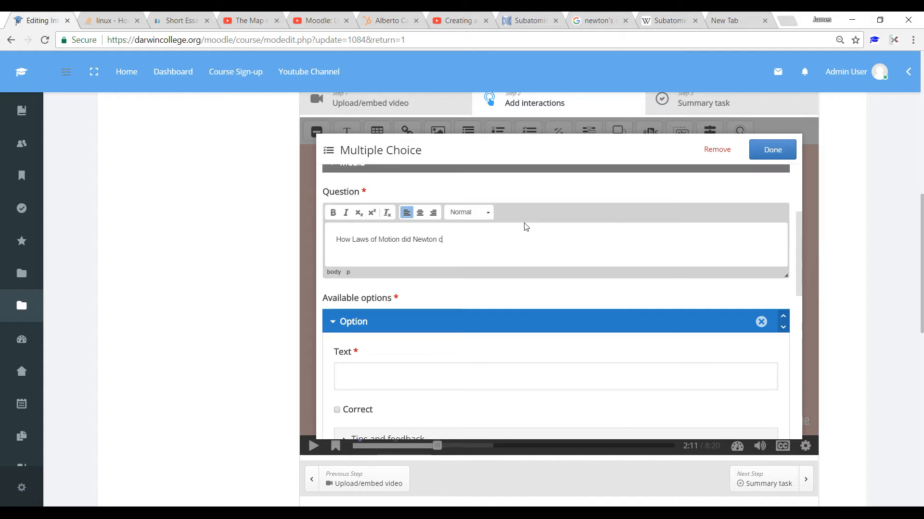
pyautogui.write('ome up with ?')
# Step: Fill the first two answer options with 2 and 3, and mark 3 as correct
pyautogui.click(402, 377)
pyautogui.write('2')
pyautogui.moveTo(801, 238); pyautogui.dragTo(801, 296)
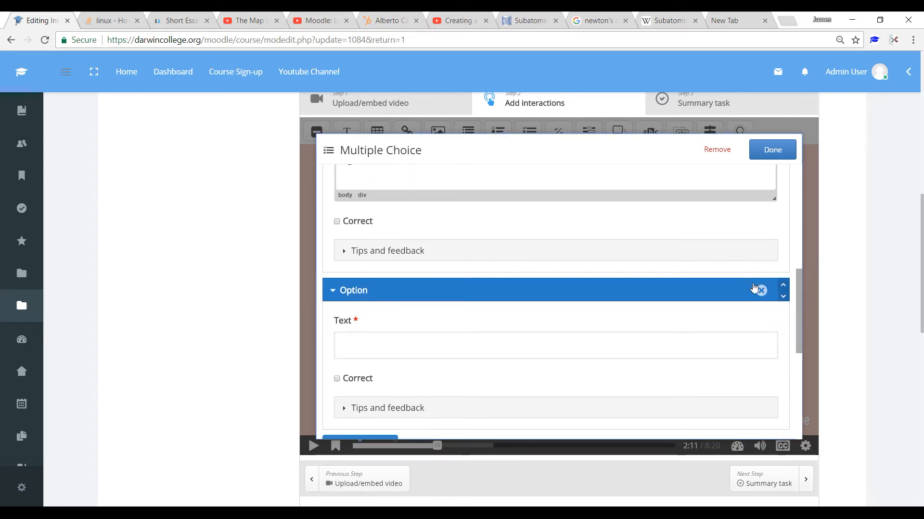
pyautogui.click(375, 350)
pyautogui.write('3')
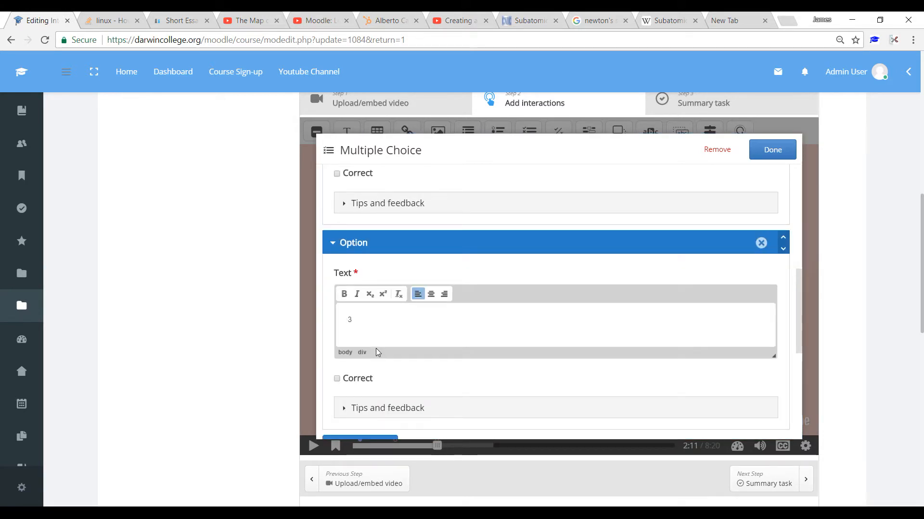
pyautogui.click(337, 379)
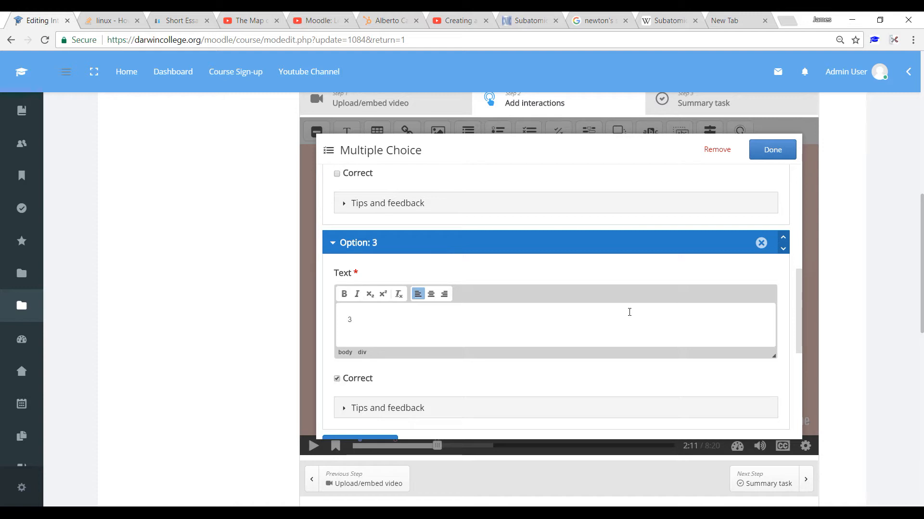
# Step: Add a third answer option with the text 4
pyautogui.moveTo(798, 284); pyautogui.dragTo(803, 315)
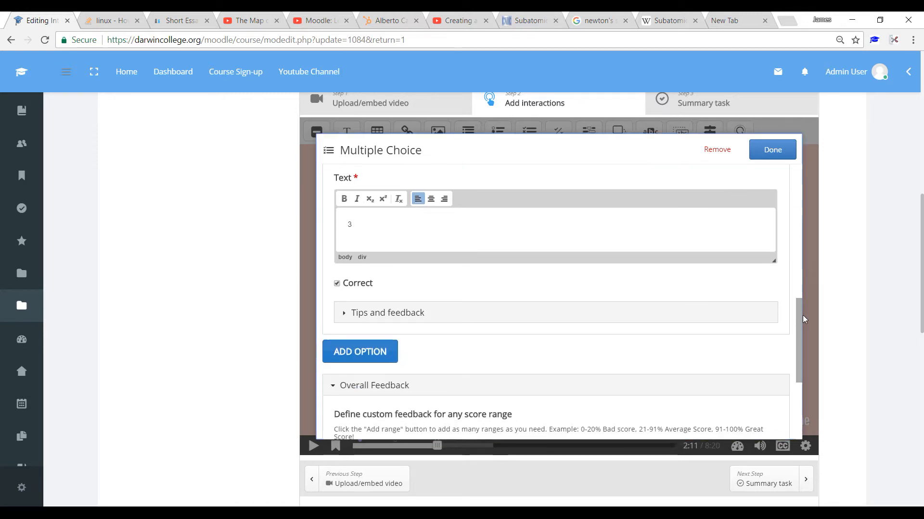
pyautogui.click(346, 347)
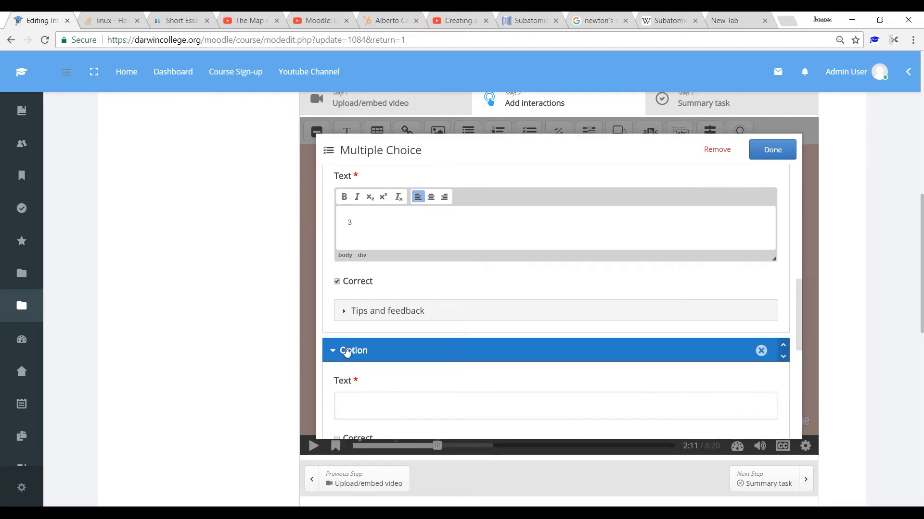
pyautogui.click(365, 407)
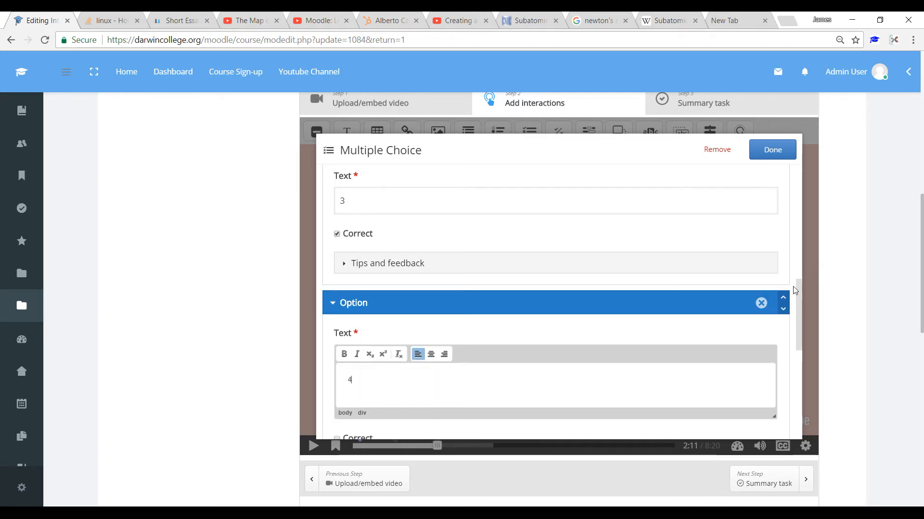
# Step: Finish the Multiple Choice interaction and enlarge its poster over the video so the question and all answers fit
pyautogui.moveTo(801, 304); pyautogui.dragTo(801, 250)
pyautogui.click(783, 154)
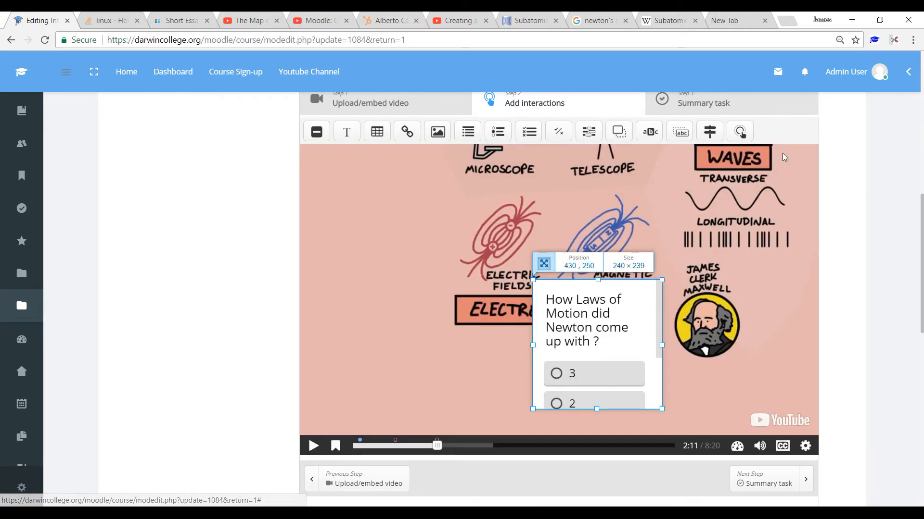
pyautogui.moveTo(597, 279); pyautogui.dragTo(591, 202)
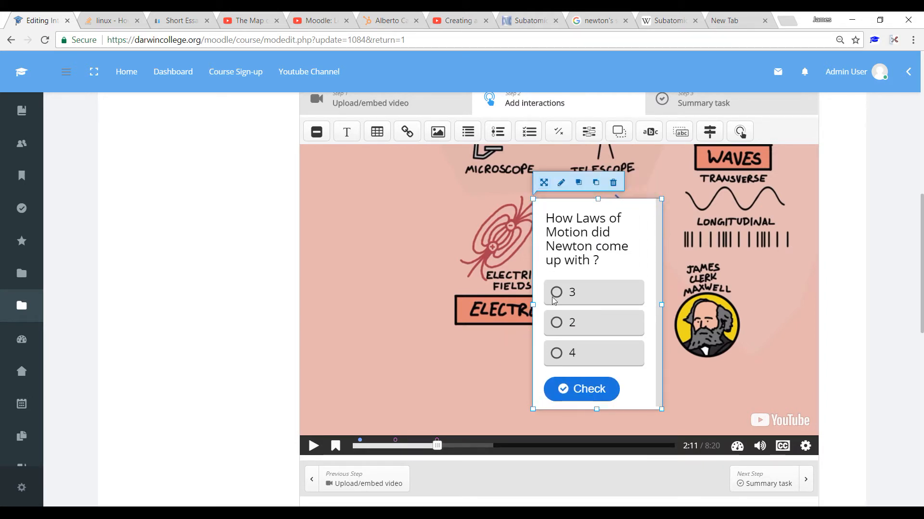
pyautogui.moveTo(533, 304); pyautogui.dragTo(448, 313)
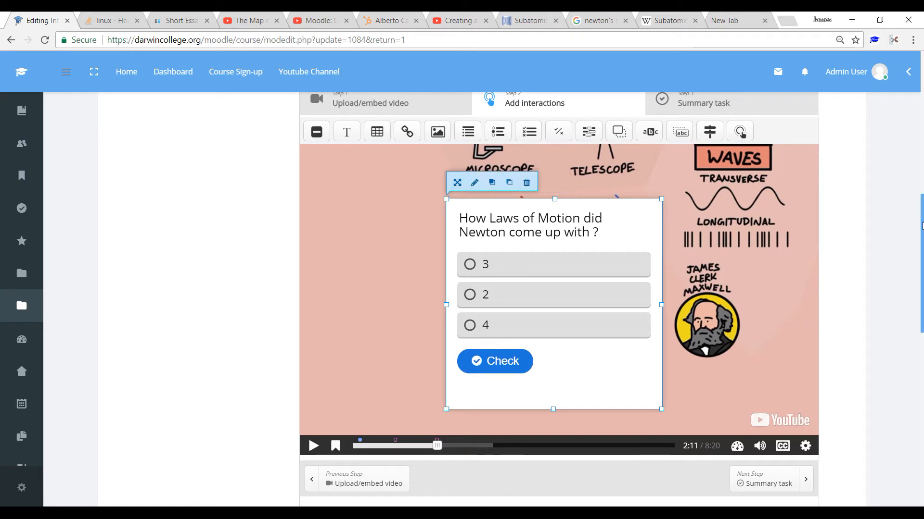
# Step: Save the interactive video activity and display it
pyautogui.moveTo(922, 228); pyautogui.dragTo(922, 254)
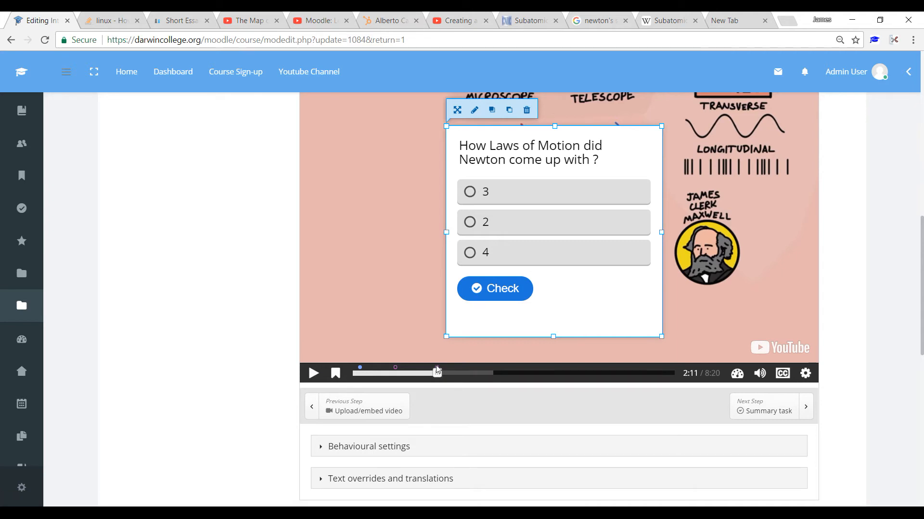
pyautogui.moveTo(915, 244); pyautogui.dragTo(917, 372)
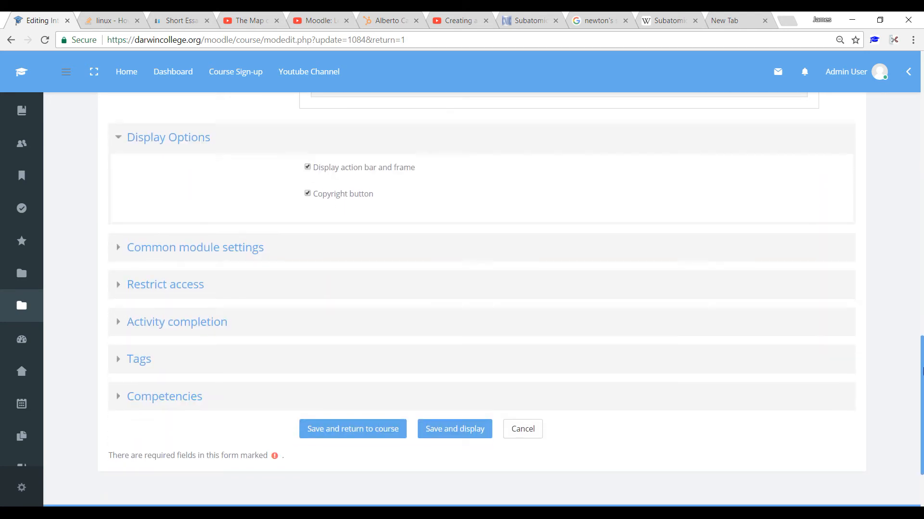
pyautogui.click(452, 435)
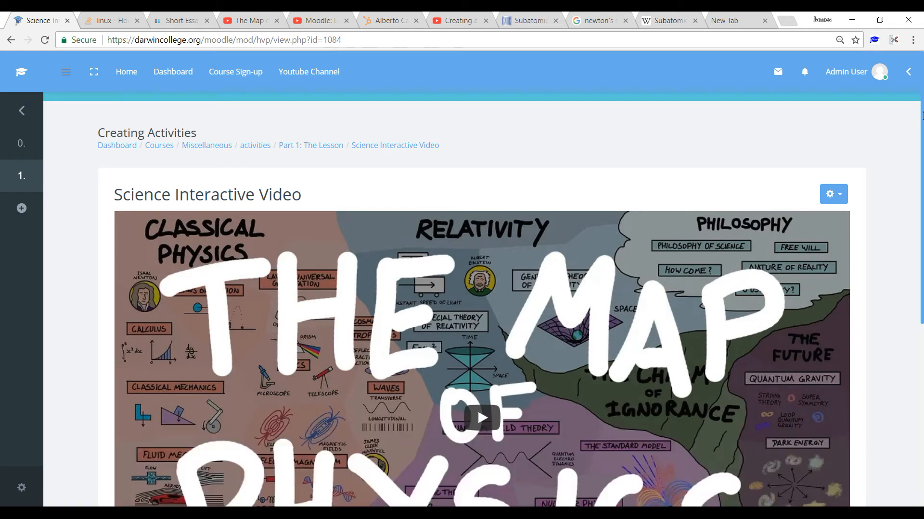
# Step: Play the video up to the first interaction, open the "What is a subatomic particle ?" text and close it again
pyautogui.moveTo(923, 116); pyautogui.dragTo(922, 232)
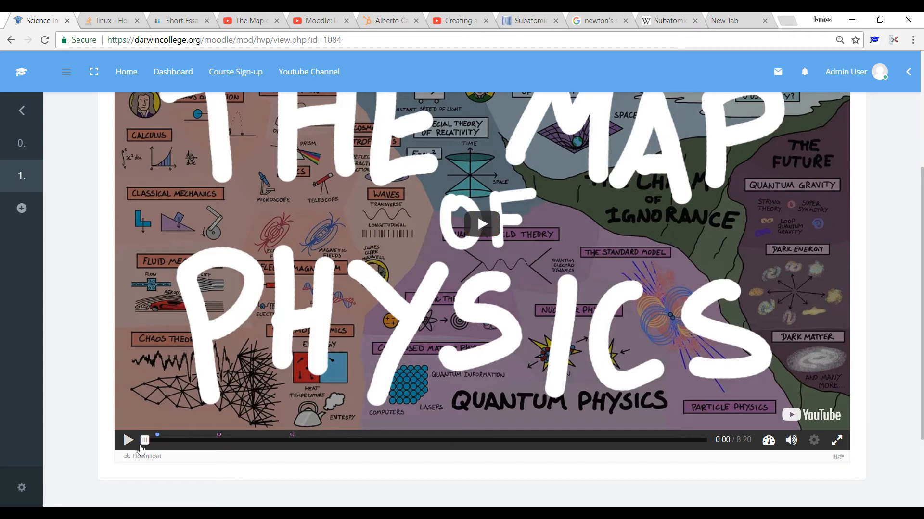
pyautogui.click(146, 445)
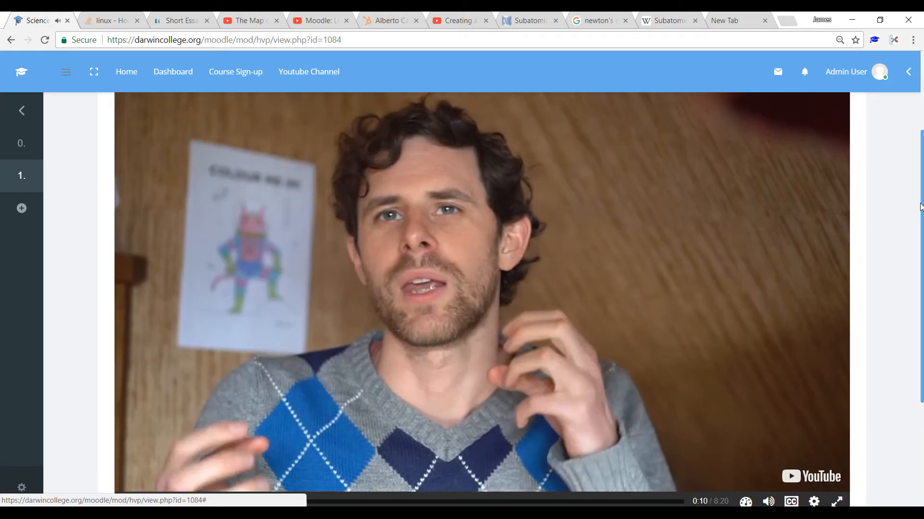
pyautogui.moveTo(919, 200); pyautogui.dragTo(919, 187)
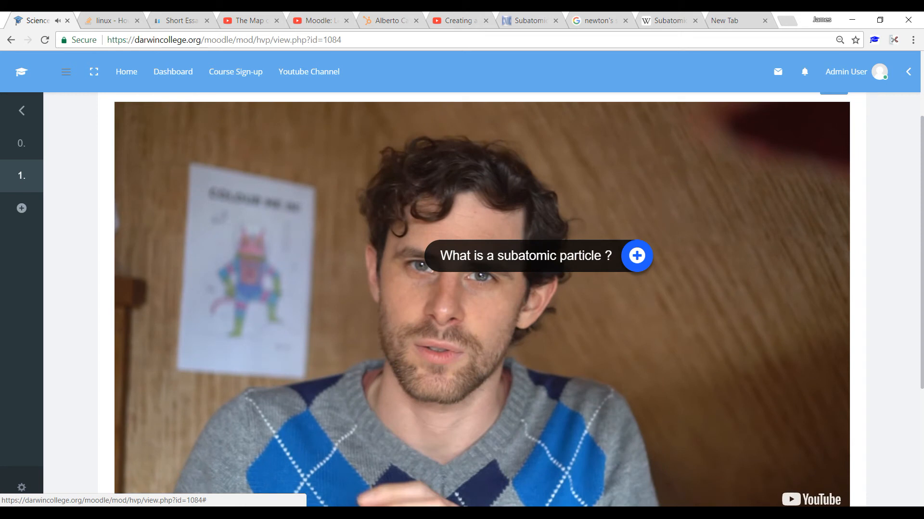
pyautogui.click(636, 255)
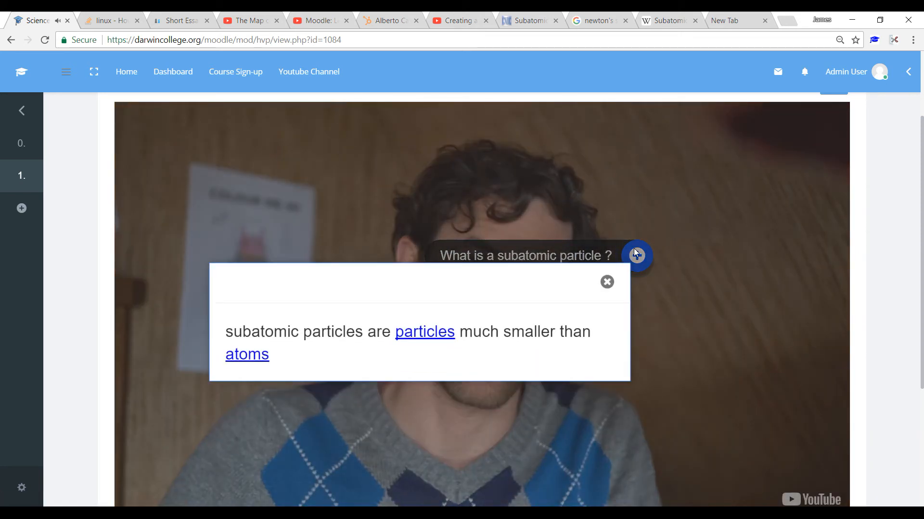
pyautogui.click(607, 282)
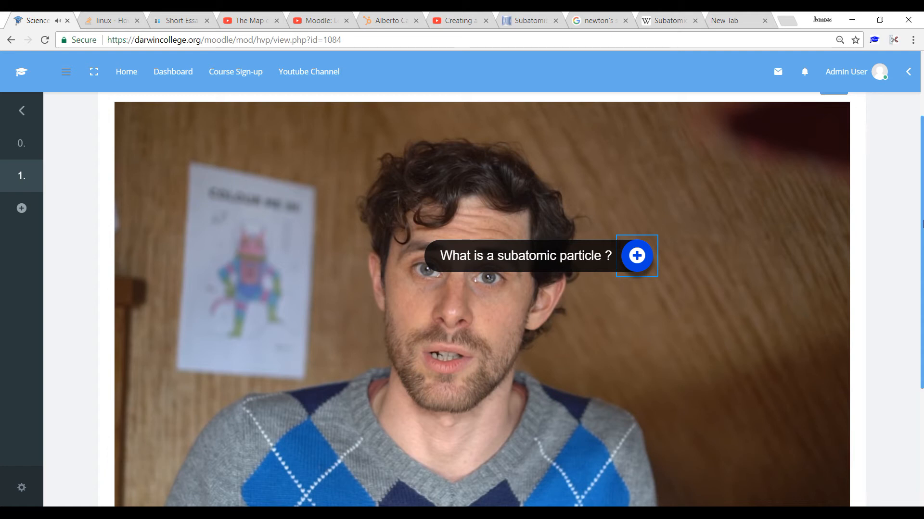
# Step: Test the statements interaction near 1:06 by choosing the Speed statement, the Anertia statement, and continuing the video
pyautogui.scroll(-2, 922, 223)
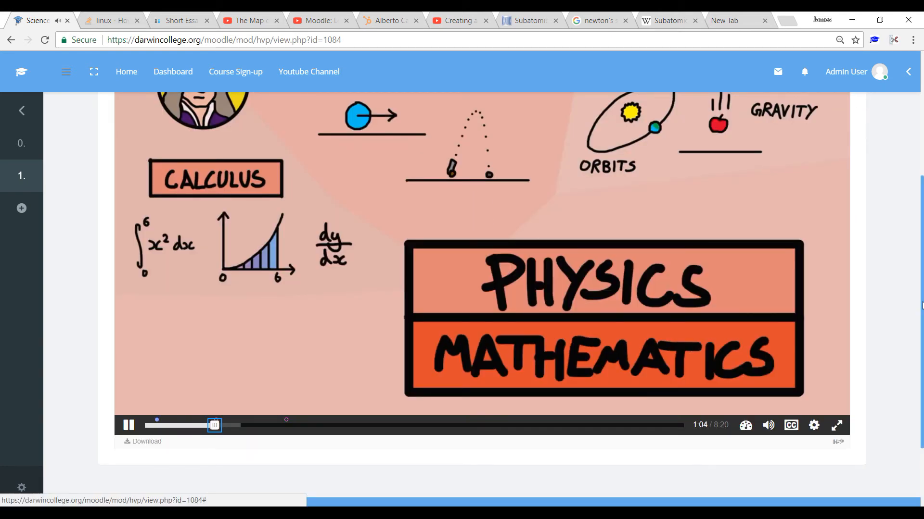
pyautogui.scroll(1, 920, 246)
pyautogui.moveTo(919, 243)
pyautogui.mouseDown()
pyautogui.moveTo(916, 236)
pyautogui.moveTo(916, 258)
pyautogui.mouseUp()
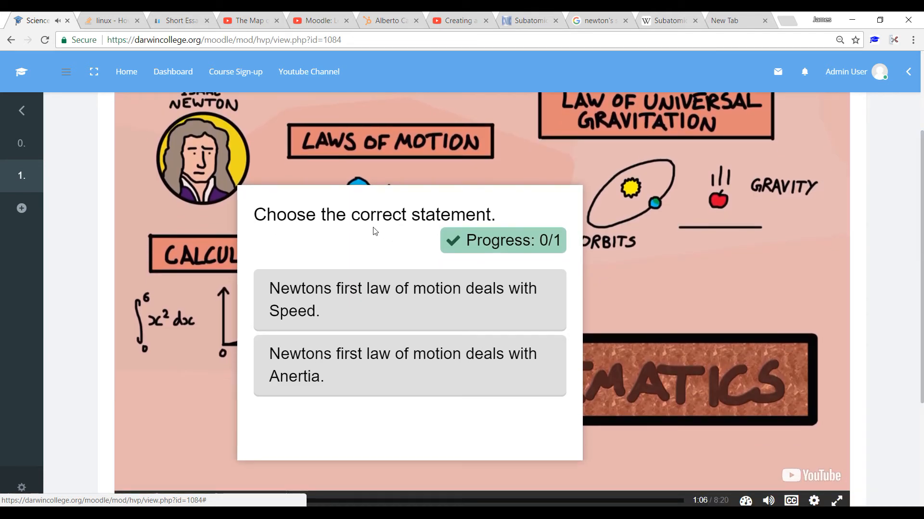
pyautogui.click(349, 303)
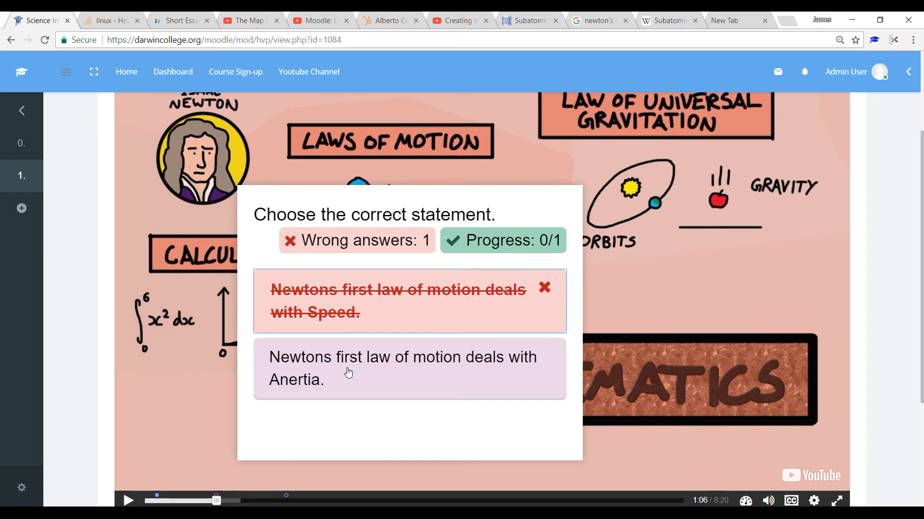
pyautogui.click(404, 378)
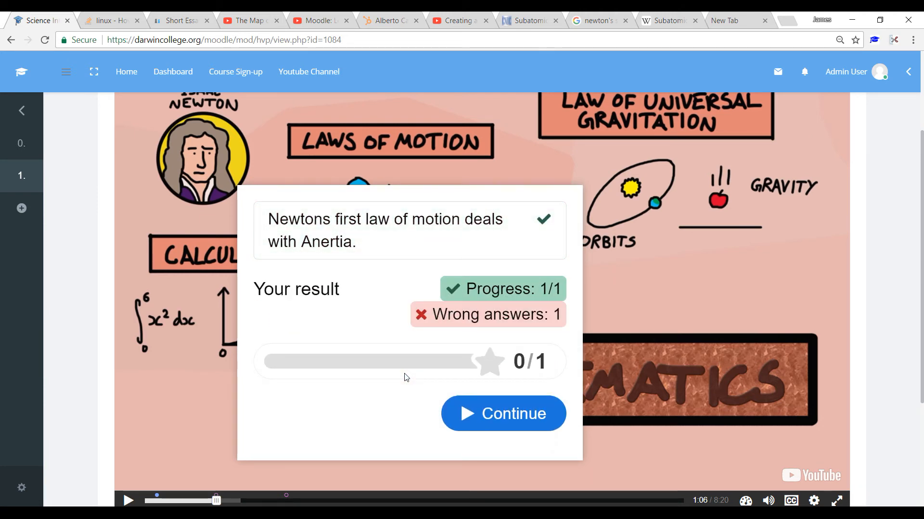
pyautogui.click(509, 421)
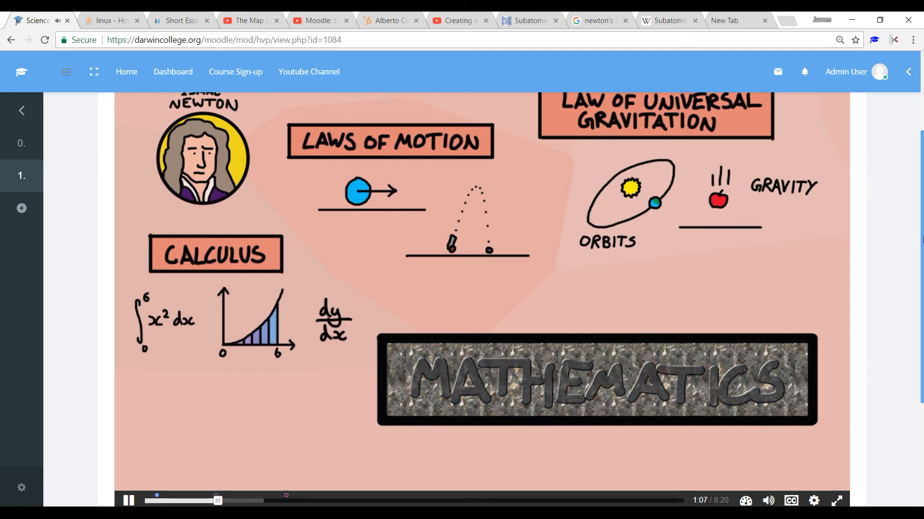
# Step: Skip ahead to about 2:09 and check the answer 2 in the Newton multiple choice question
pyautogui.moveTo(921, 222); pyautogui.dragTo(922, 283)
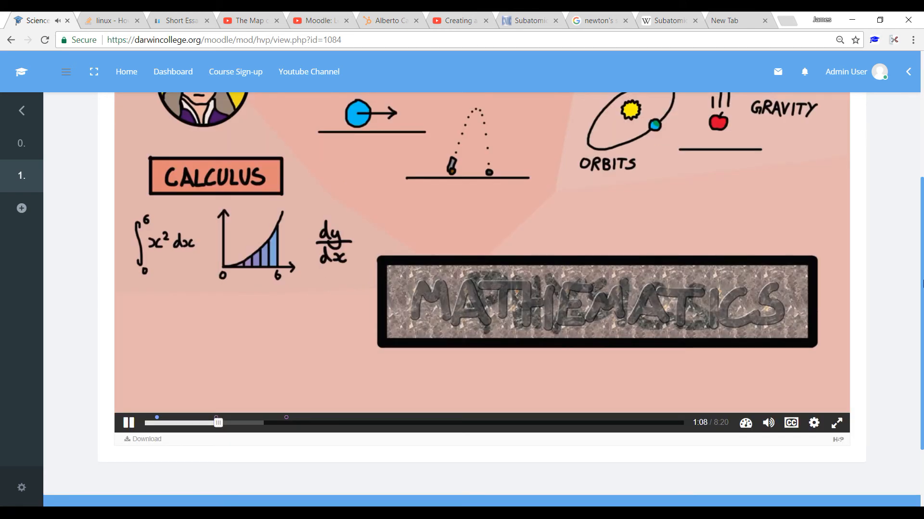
pyautogui.moveTo(922, 284); pyautogui.dragTo(922, 303)
pyautogui.moveTo(218, 388); pyautogui.dragTo(287, 394)
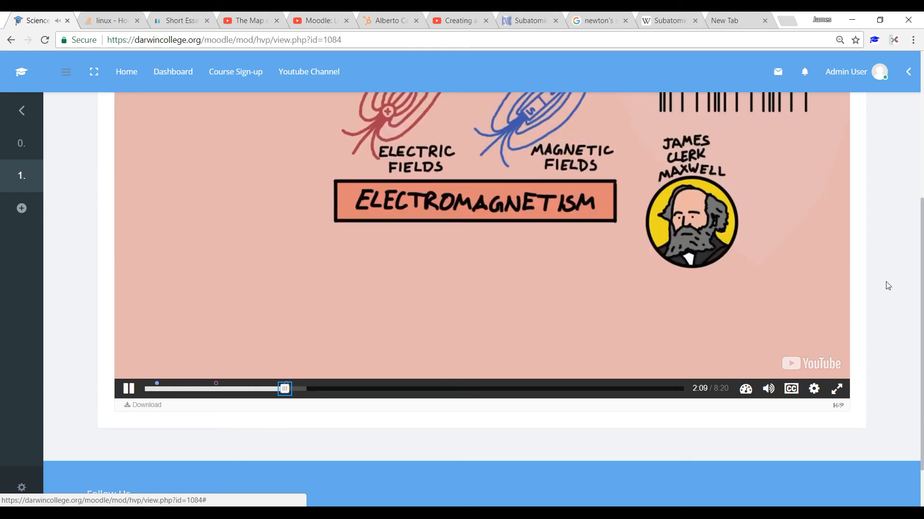
pyautogui.moveTo(922, 232); pyautogui.dragTo(916, 198)
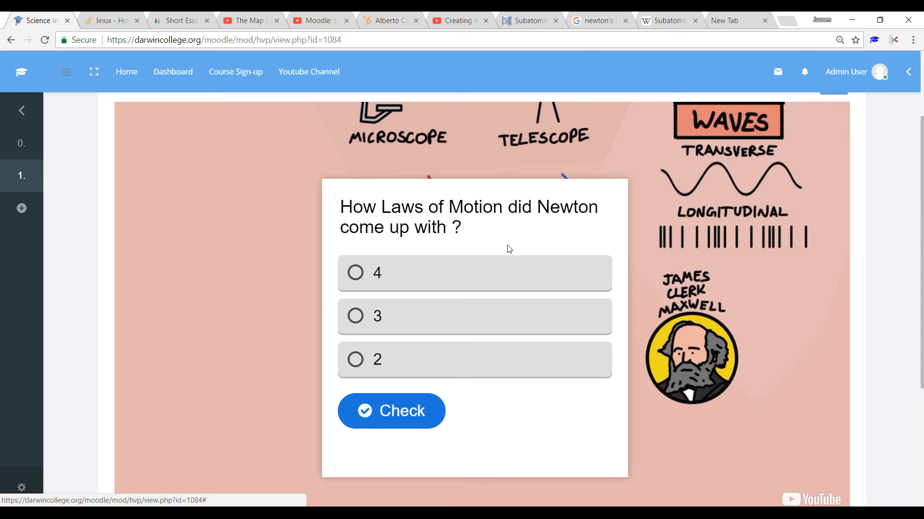
pyautogui.click(420, 361)
pyautogui.click(398, 407)
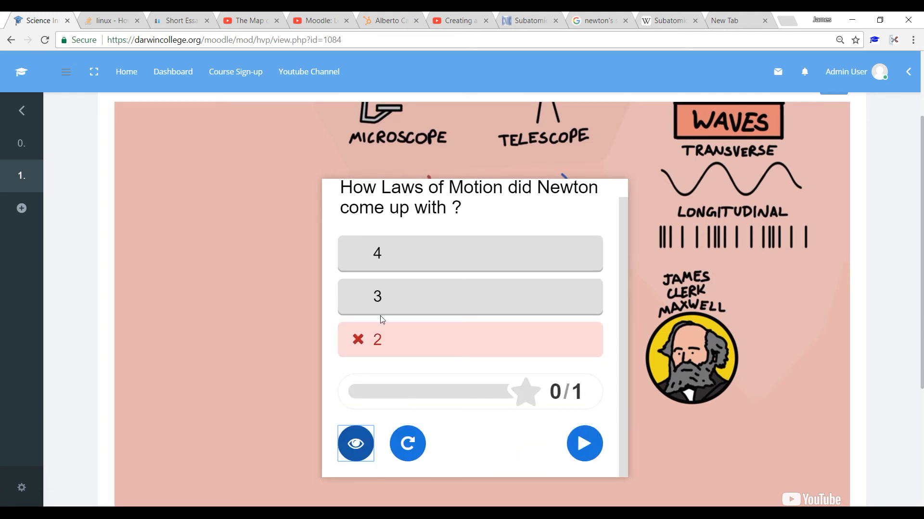
# Step: Retry the multiple choice question, select 3 and continue the video without checking the answer
pyautogui.click(407, 444)
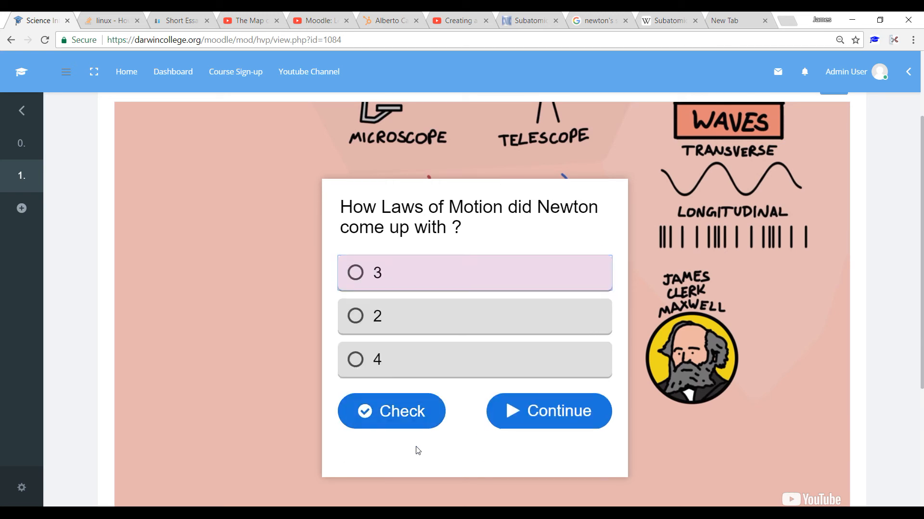
pyautogui.click(387, 280)
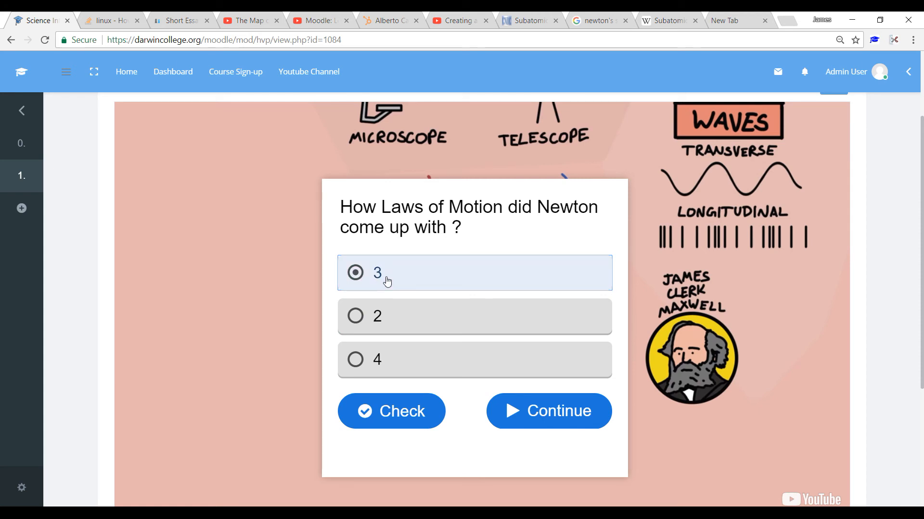
pyautogui.click(567, 422)
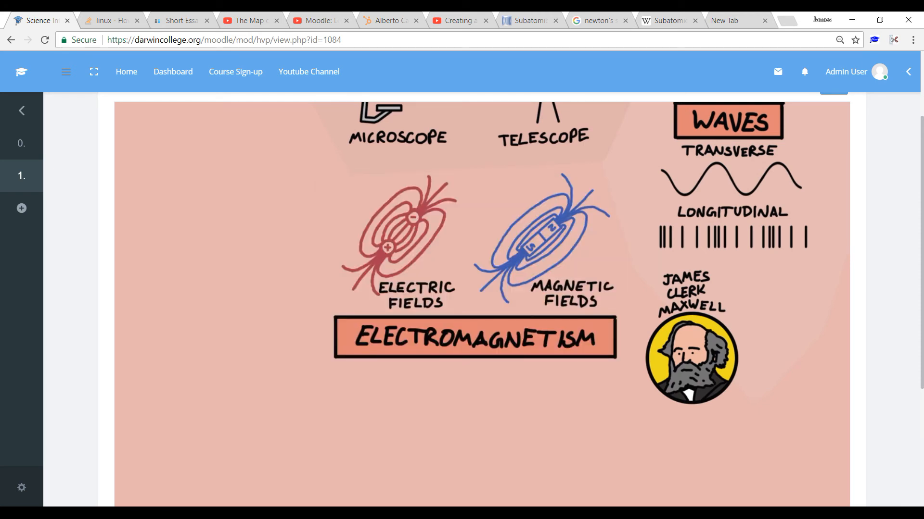
# Step: Rewind the video slightly to bring back the multiple choice question at 2:11, review it and resume playback
pyautogui.scroll(-3, 282, 391)
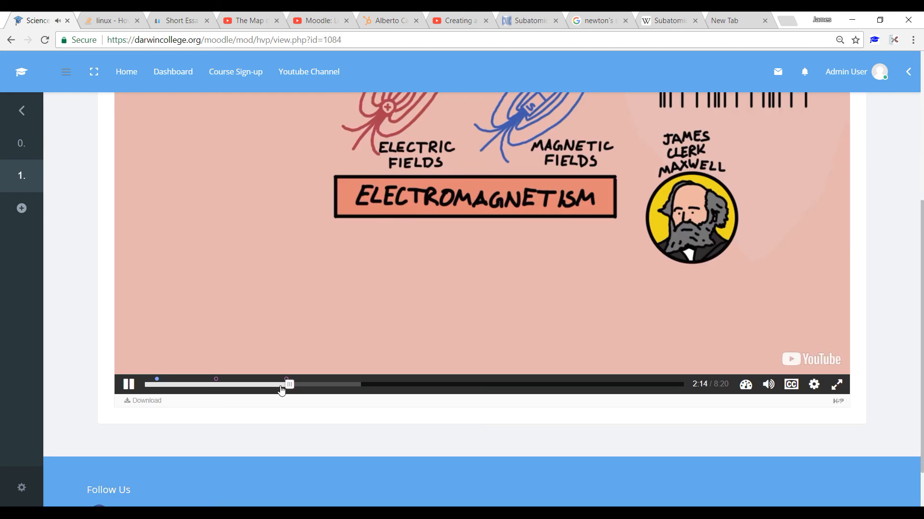
pyautogui.click(282, 391)
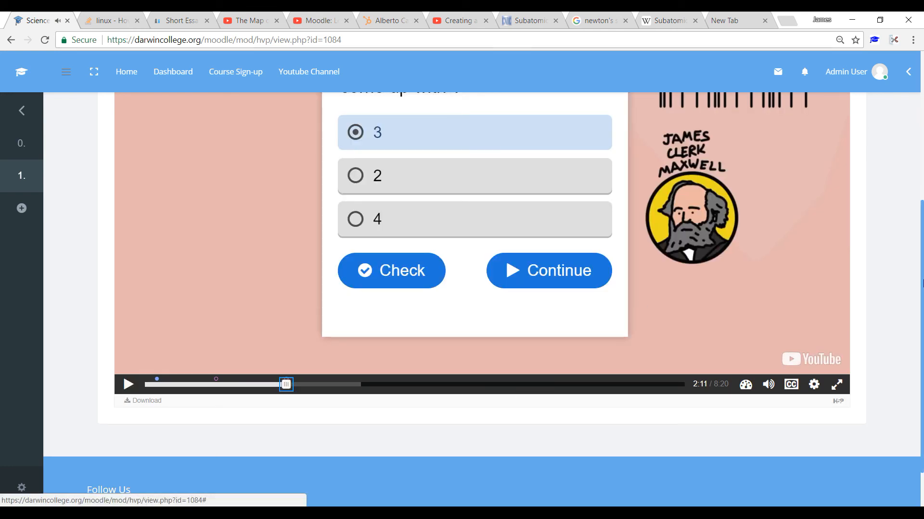
pyautogui.moveTo(921, 245); pyautogui.dragTo(908, 103)
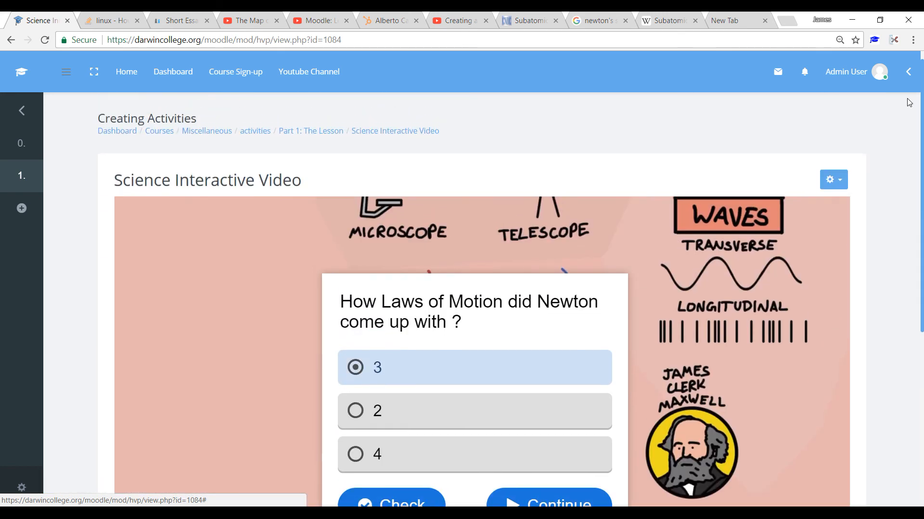
pyautogui.scroll(-2, 556, 344)
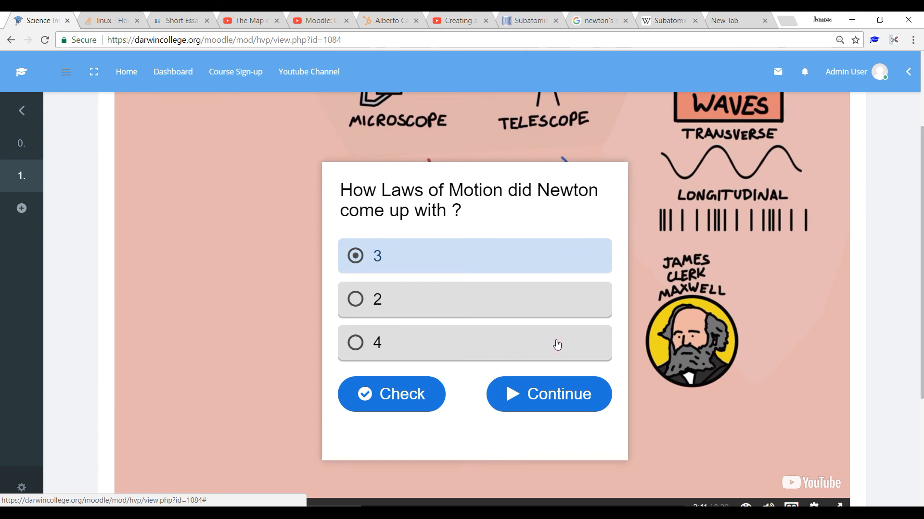
pyautogui.click(546, 396)
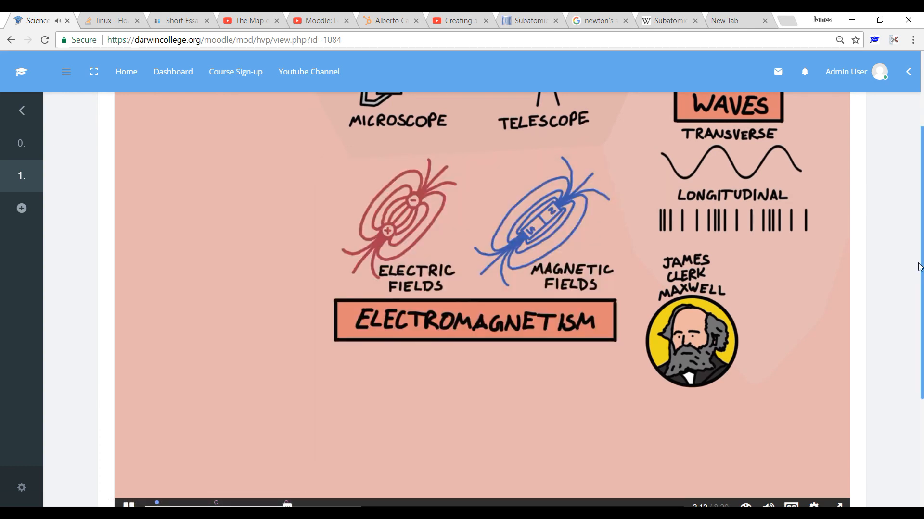
pyautogui.moveTo(922, 268); pyautogui.dragTo(922, 298)
pyautogui.scroll(3, 909, 223)
pyautogui.scroll(-1, 912, 234)
pyautogui.scroll(-1, 912, 234)
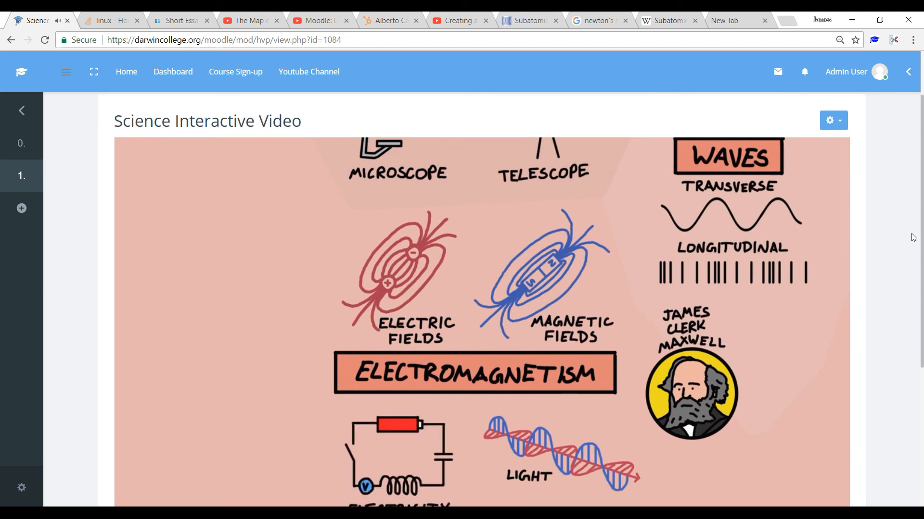
pyautogui.moveTo(922, 222); pyautogui.dragTo(921, 260)
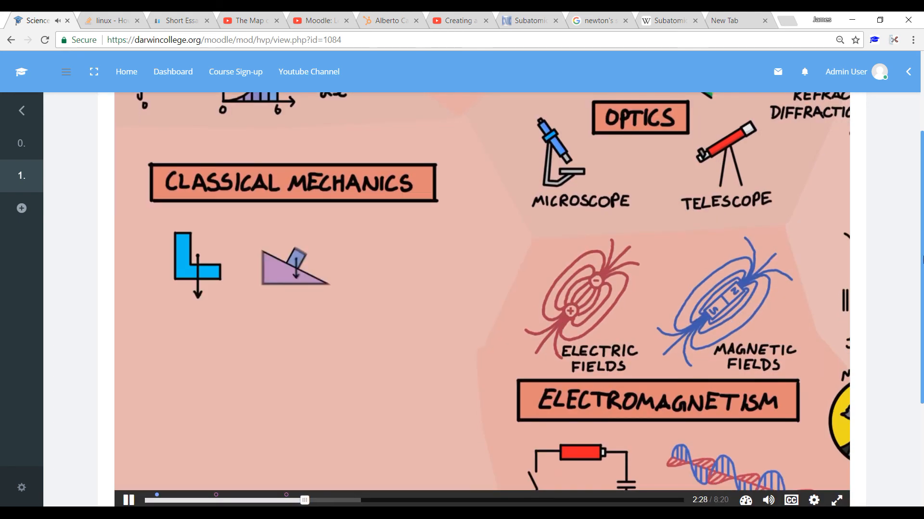
pyautogui.moveTo(921, 260); pyautogui.dragTo(914, 208)
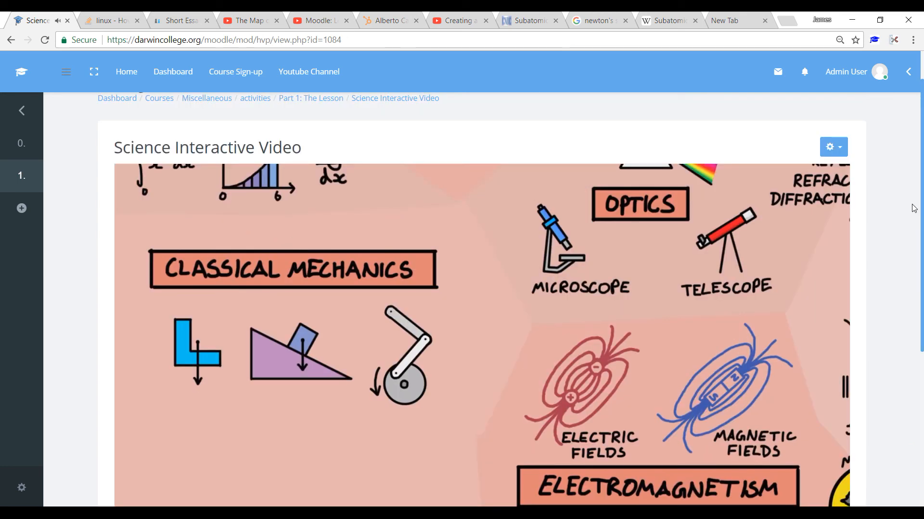
pyautogui.moveTo(921, 209); pyautogui.dragTo(921, 230)
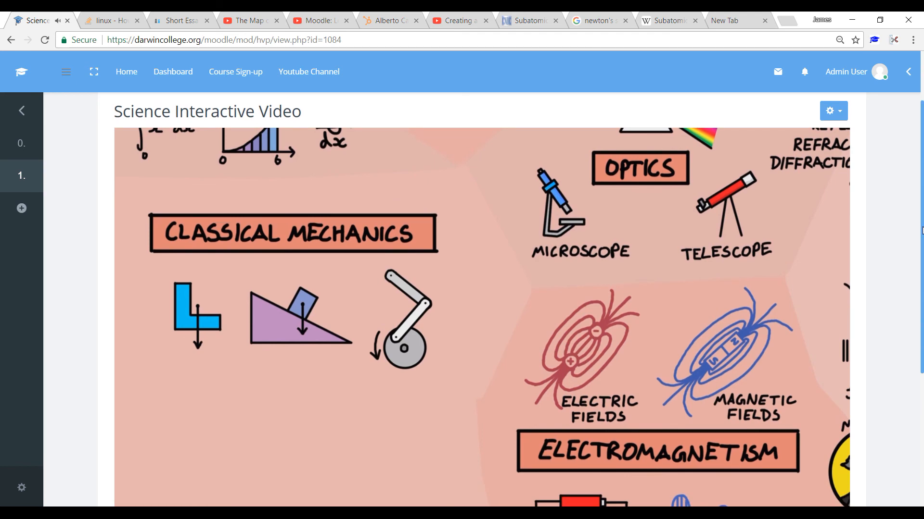